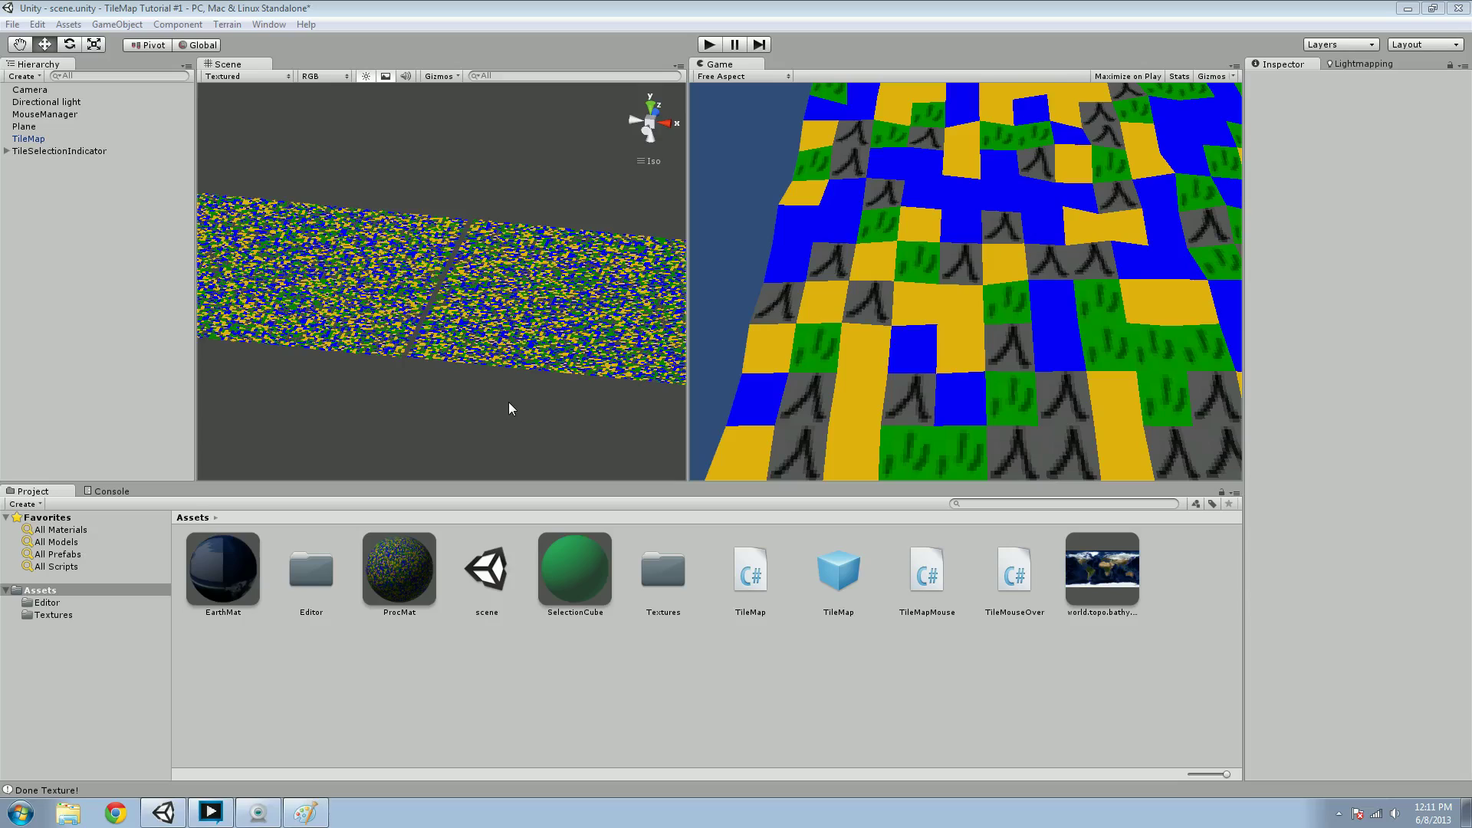
- Bring the blank 1152 × 648 Paint canvas in front of the Unity tile map project
click(305, 813)
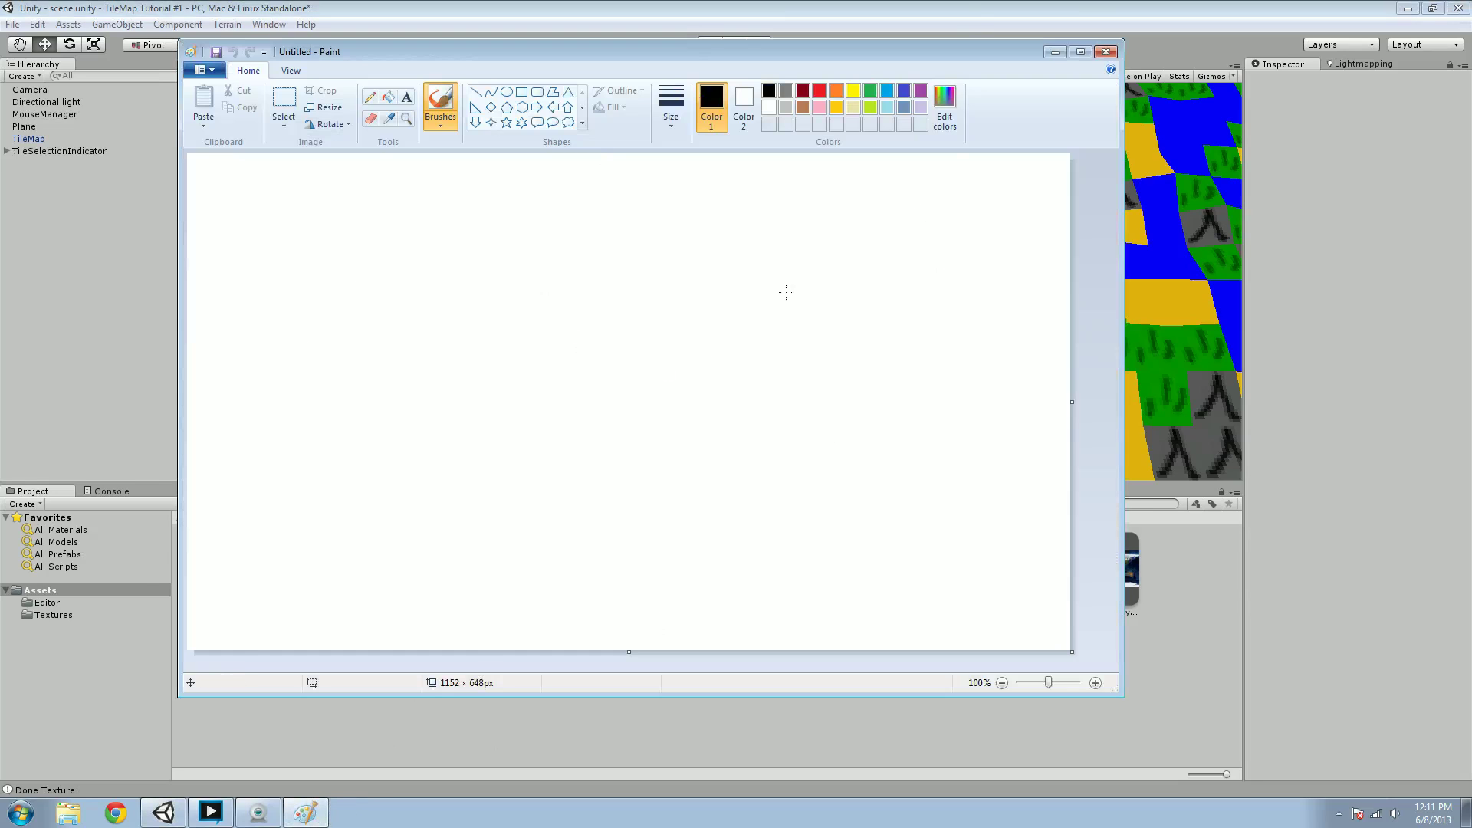
click(962, 6)
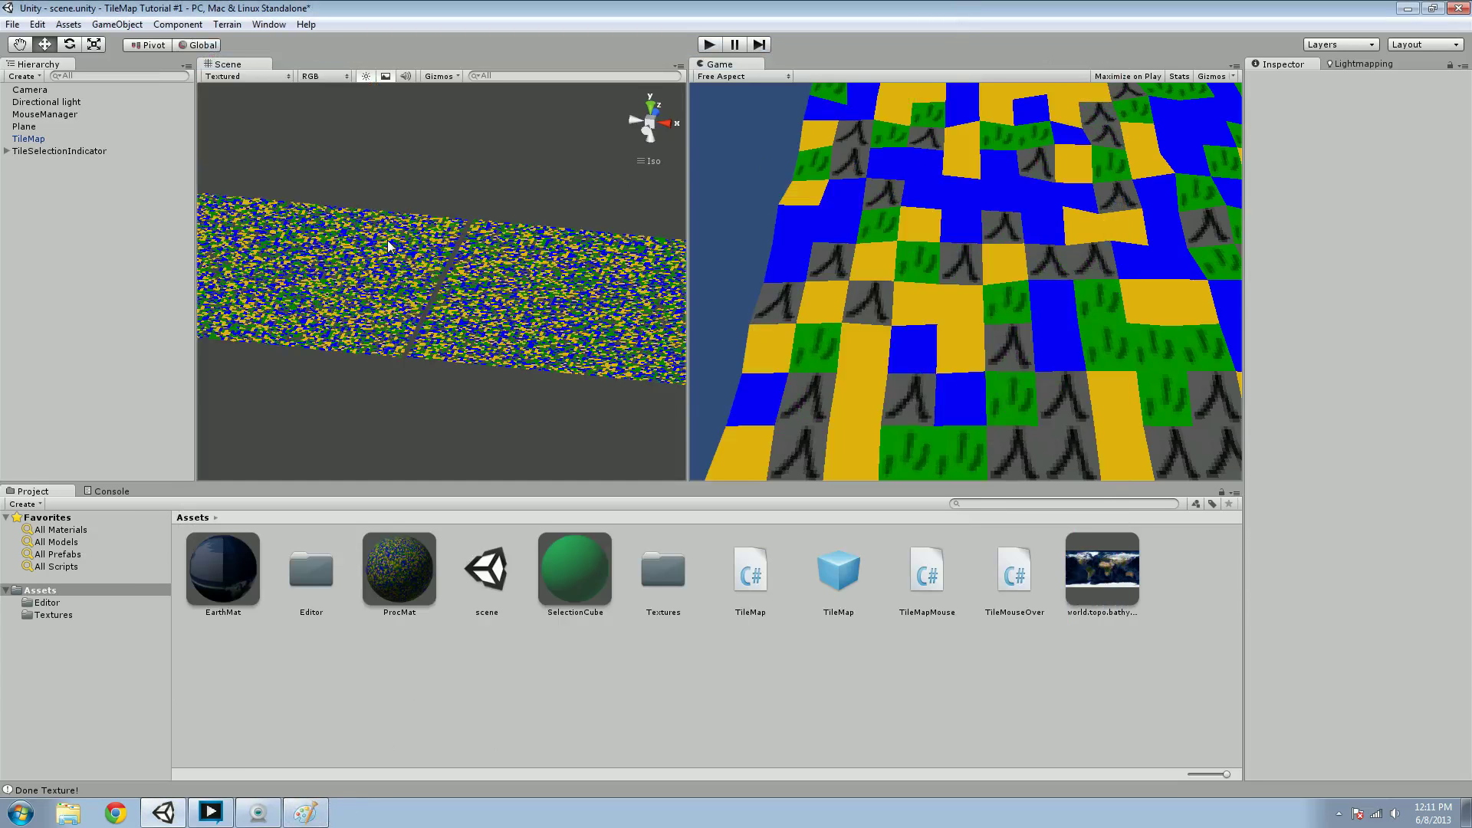
key(alt+Tab)
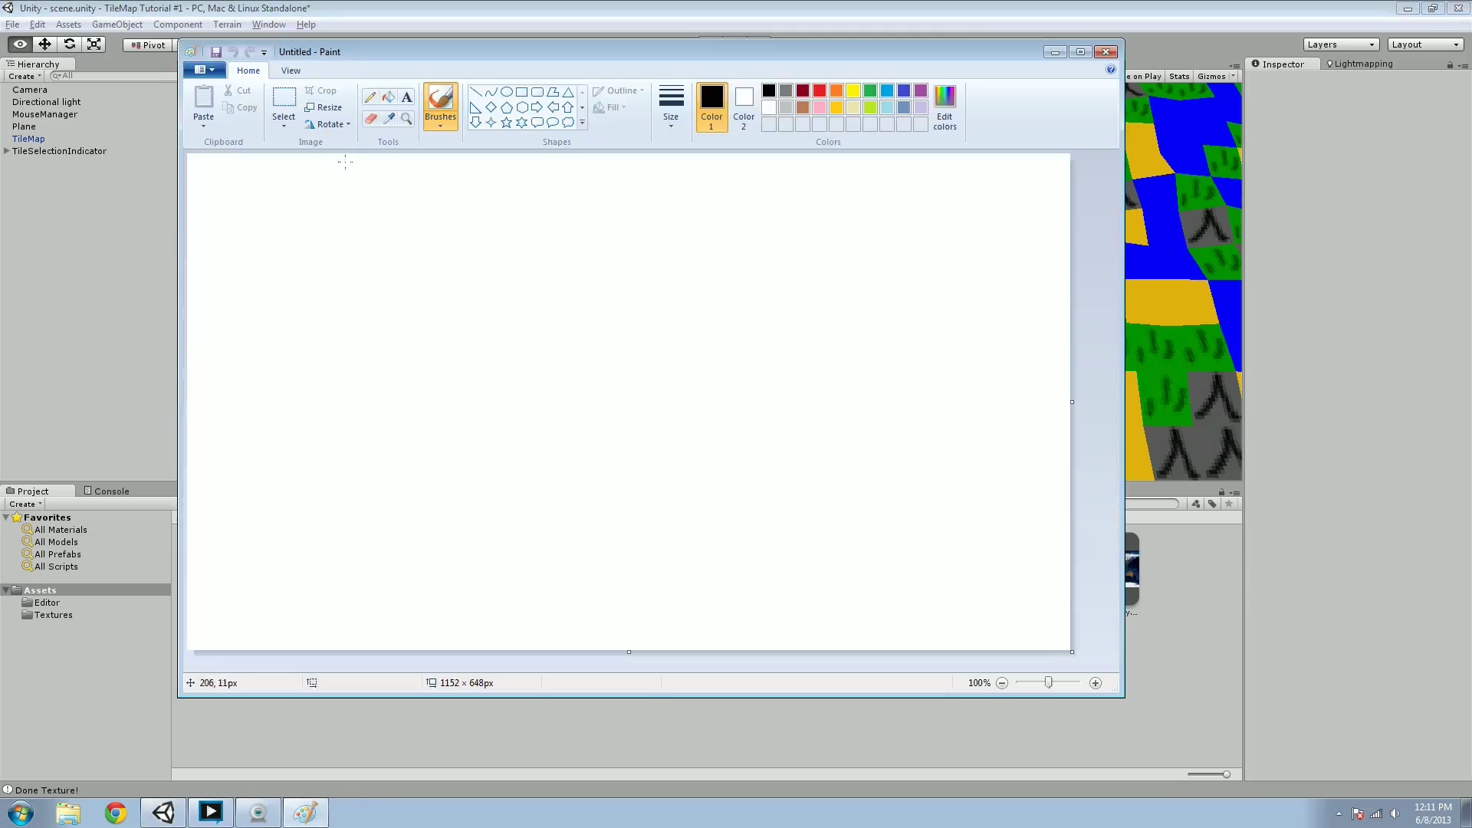
- With the Pencil, draw a tilted freehand quad, split it with a line, and loop both line ends
click(370, 96)
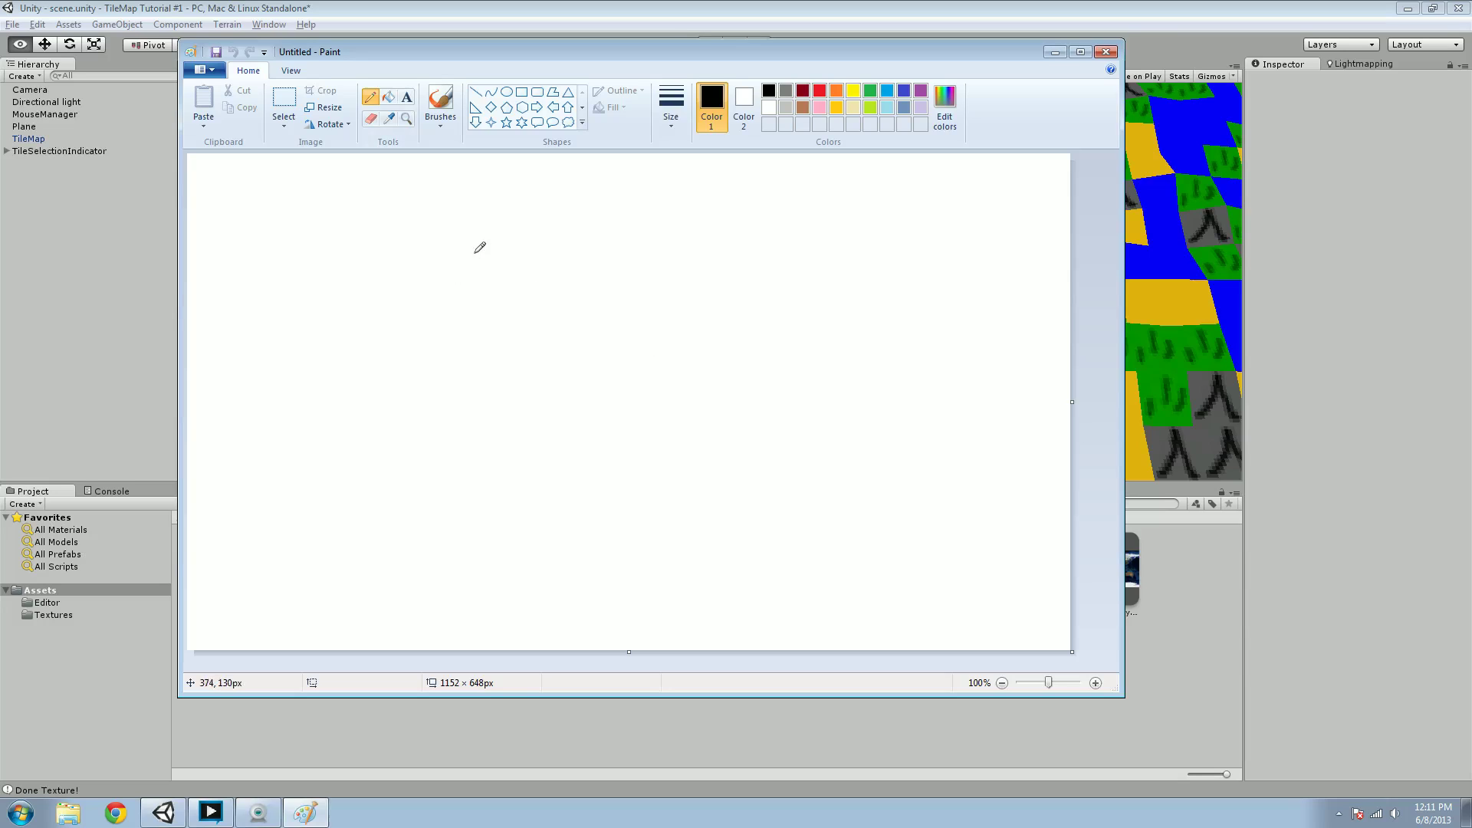
mouse_move(474, 253)
mouse_down()
mouse_move(390, 322)
mouse_move(571, 433)
mouse_move(665, 317)
mouse_move(516, 240)
mouse_move(475, 253)
mouse_up()
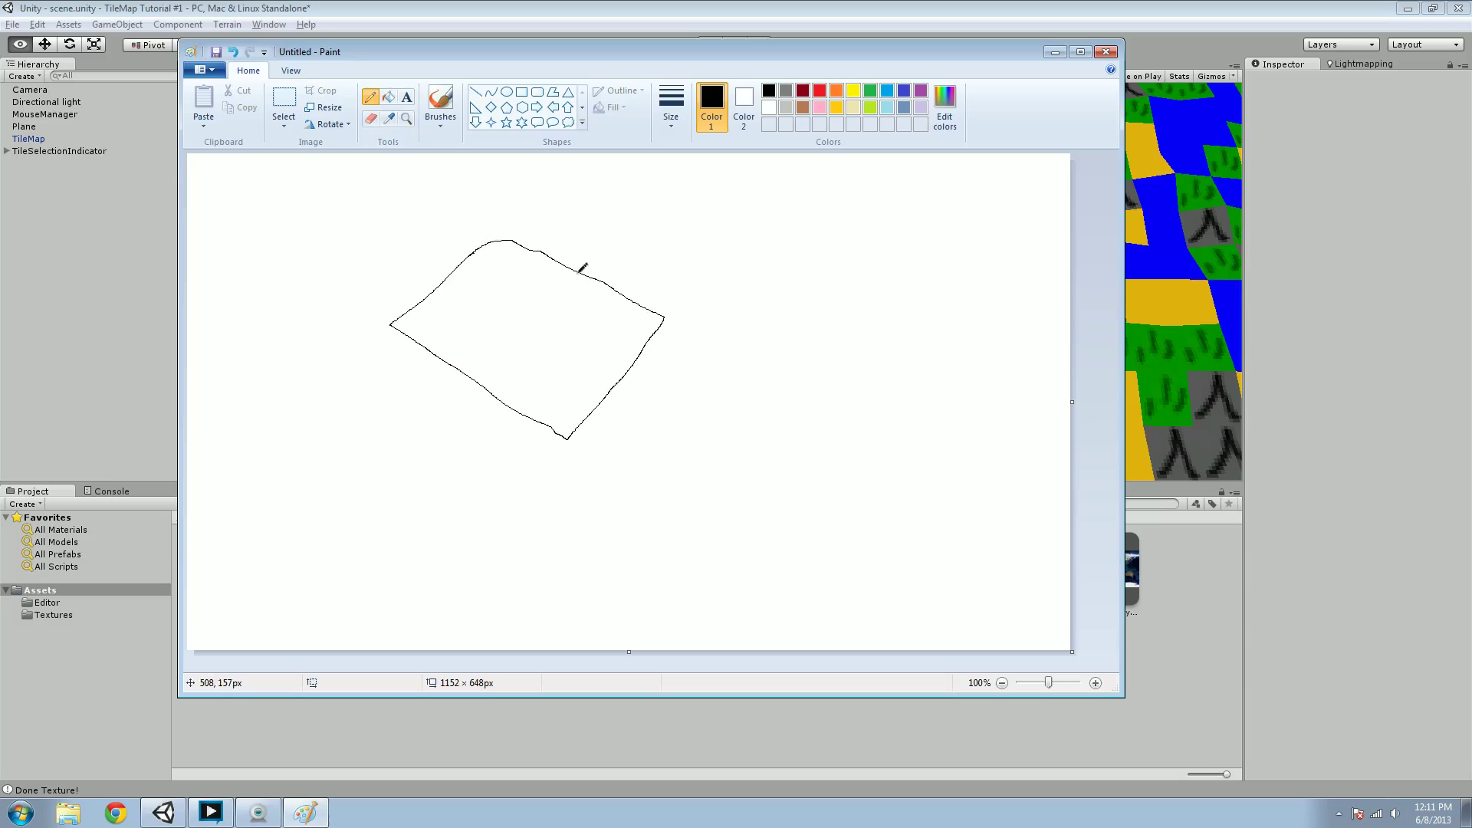
drag(578, 272, 488, 361)
drag(576, 270, 590, 275)
mouse_move(494, 363)
mouse_down()
mouse_move(464, 410)
mouse_move(490, 389)
mouse_up()
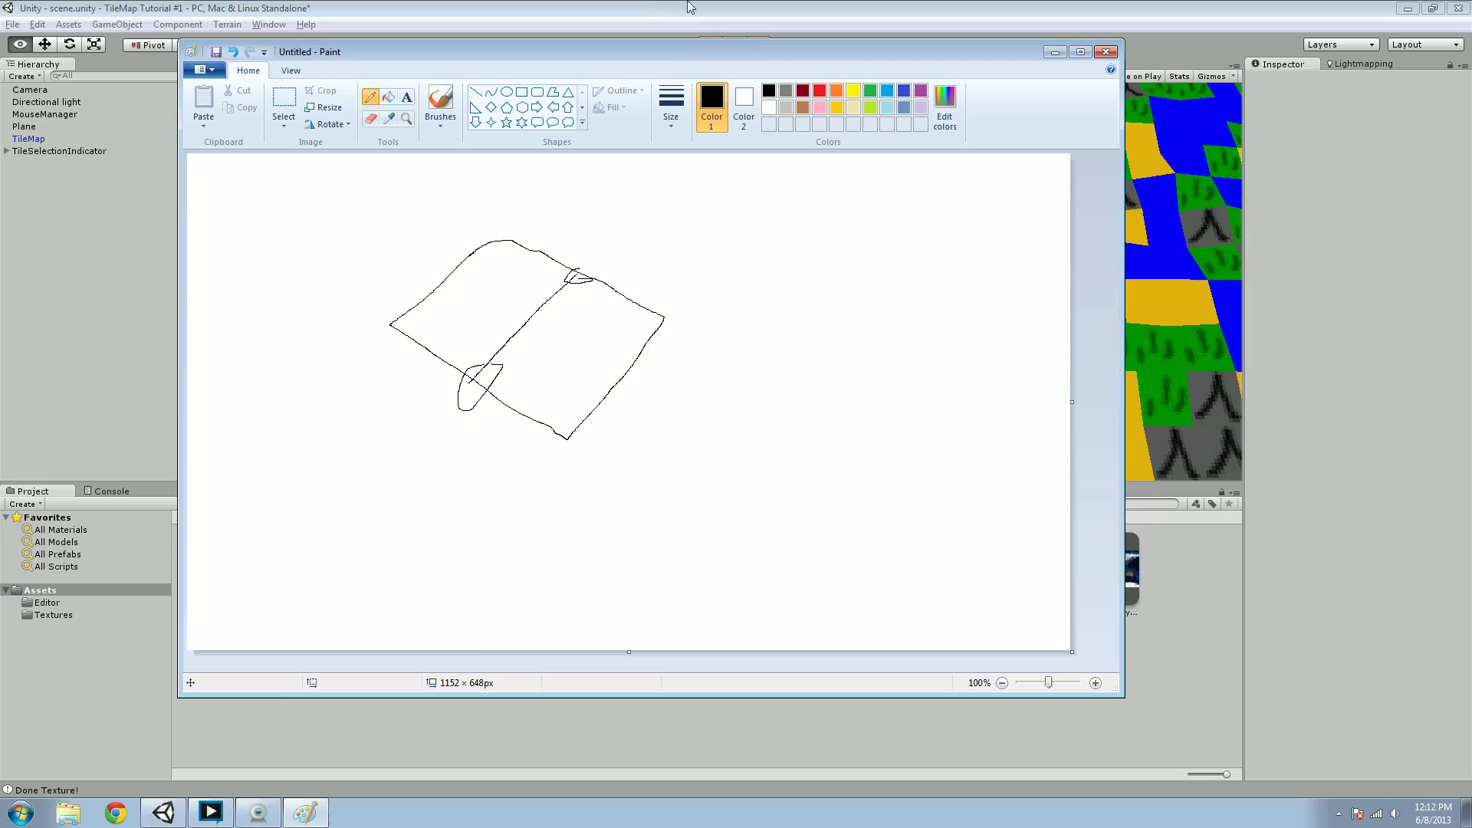
- Extend the quad downward into a four-cell grid and draw a divided atlas strip at upper right
click(657, 8)
key(alt+Tab)
mouse_move(391, 325)
mouse_down()
mouse_move(312, 426)
mouse_move(436, 523)
mouse_move(486, 551)
mouse_move(572, 435)
mouse_up()
drag(474, 376, 382, 485)
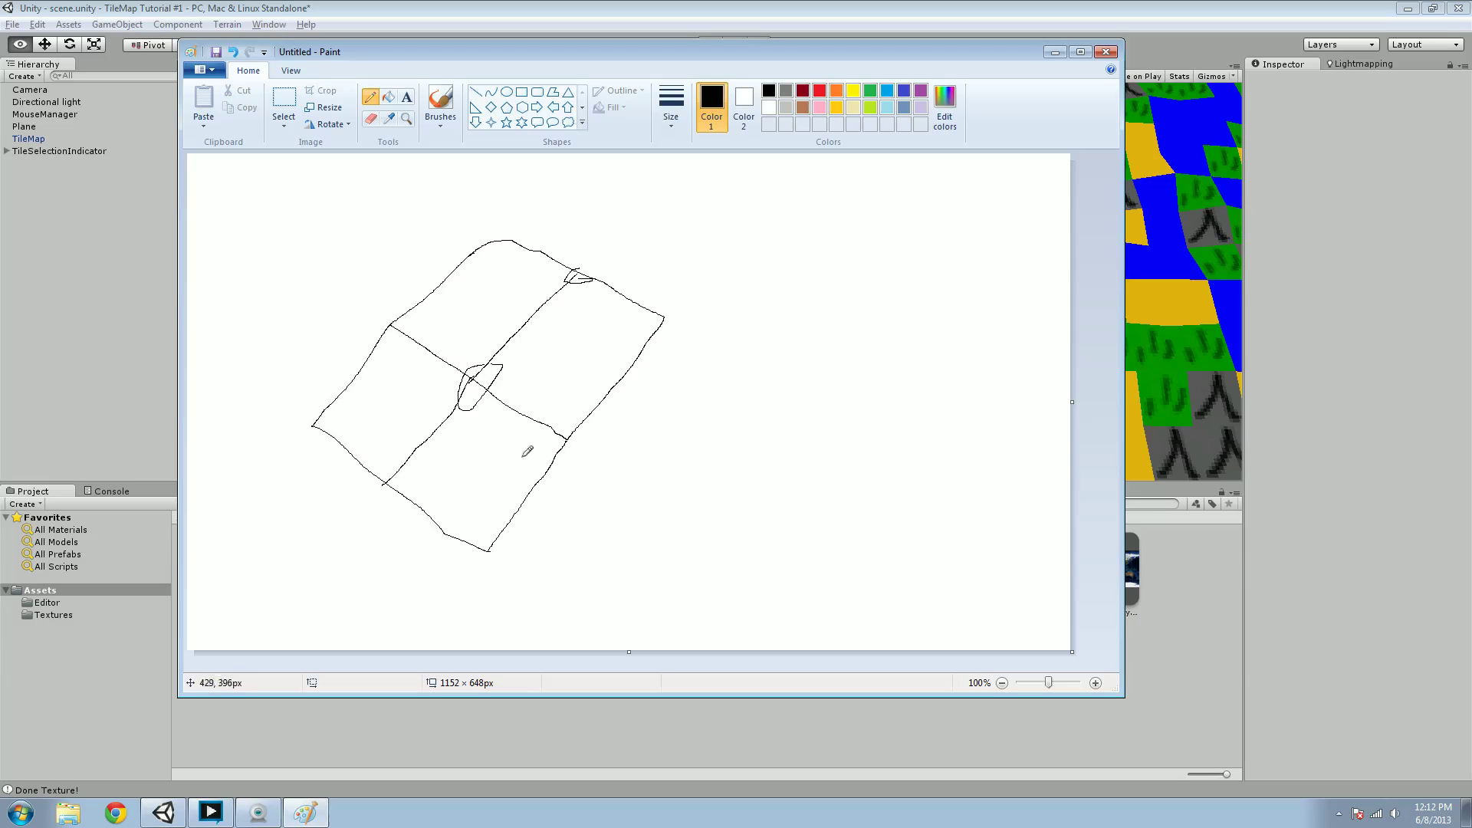
mouse_move(729, 218)
mouse_down()
mouse_move(900, 223)
mouse_move(869, 197)
mouse_move(742, 201)
mouse_move(740, 230)
mouse_move(782, 243)
mouse_up()
drag(828, 197, 817, 254)
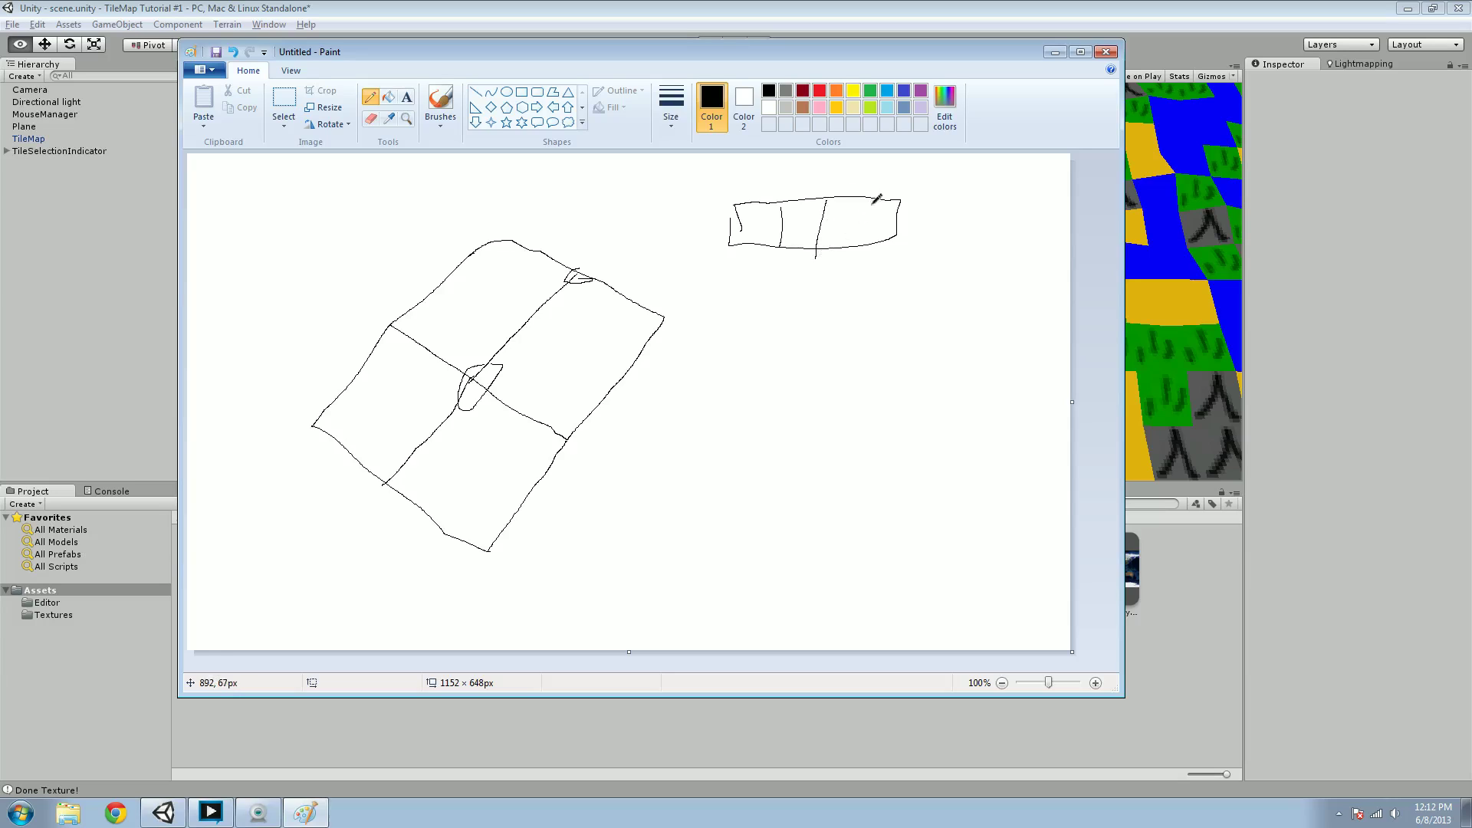
- Add another divider to the atlas strip and draw arrows from its cells to the grid
drag(872, 203, 867, 246)
mouse_move(764, 235)
mouse_down()
mouse_move(700, 237)
mouse_move(591, 321)
mouse_move(621, 294)
mouse_up()
mouse_move(800, 226)
mouse_down()
mouse_move(744, 182)
mouse_move(498, 269)
mouse_move(487, 303)
mouse_move(589, 290)
mouse_up()
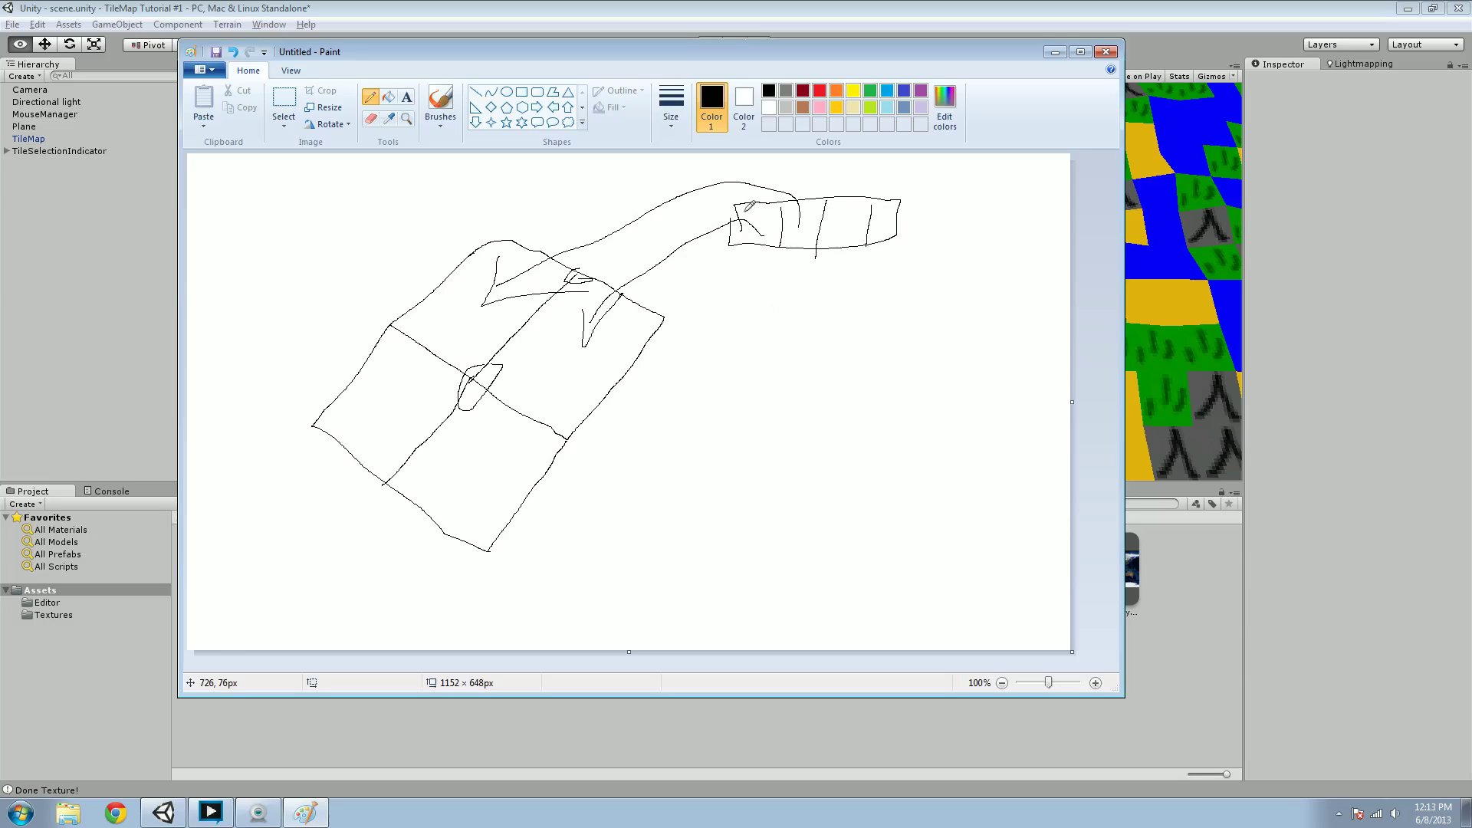
- Draw an enlarged tile box under the strip, arrow into it, link it to the grid, and request a new image
mouse_move(748, 278)
mouse_down()
mouse_move(746, 394)
mouse_move(887, 273)
mouse_move(726, 272)
mouse_move(780, 282)
mouse_up()
drag(809, 219, 797, 320)
mouse_move(789, 270)
mouse_down()
mouse_move(796, 320)
mouse_move(821, 291)
mouse_up()
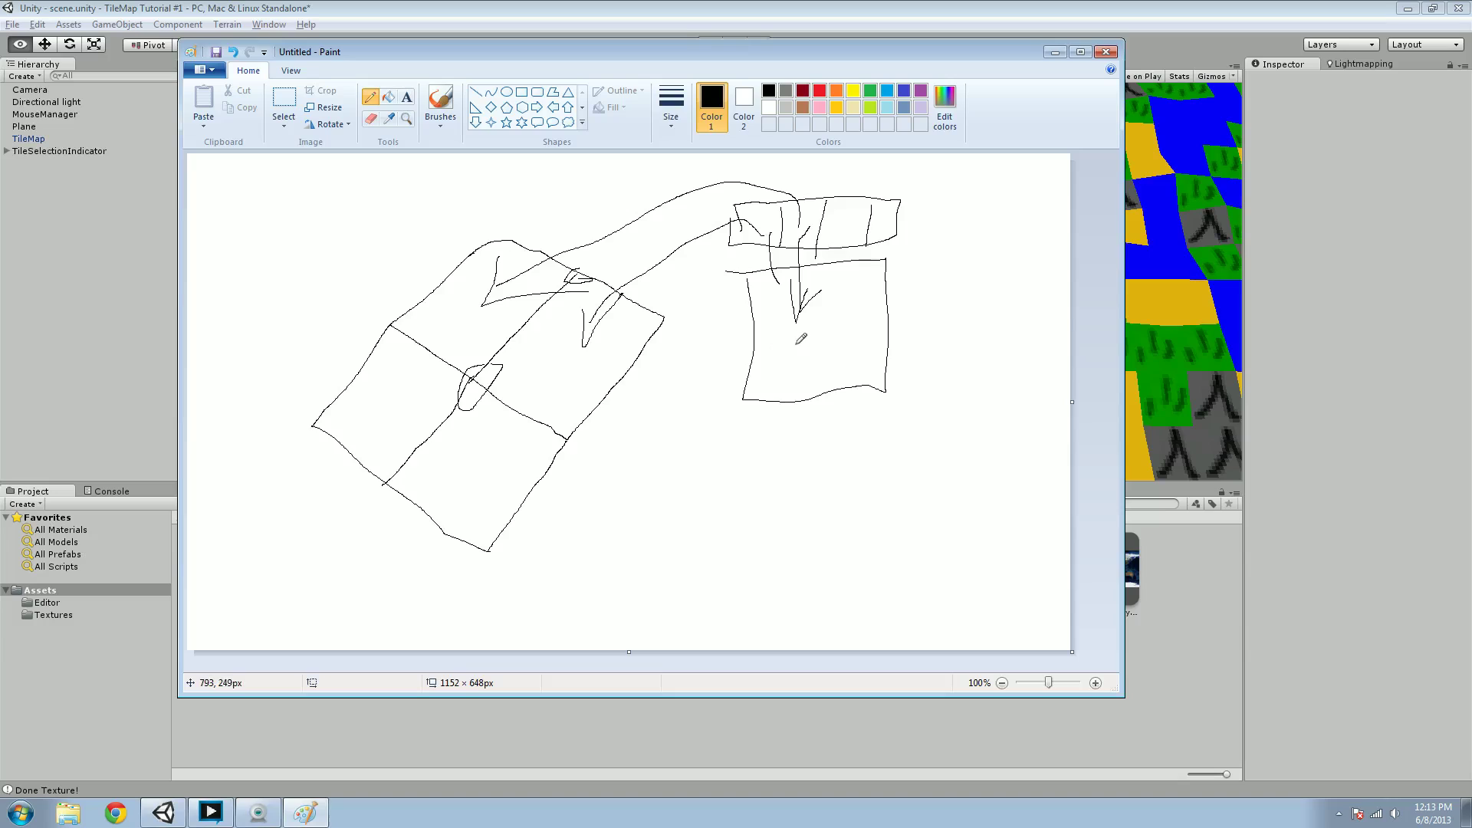
mouse_move(791, 337)
mouse_down()
mouse_move(698, 310)
mouse_move(543, 376)
mouse_move(558, 403)
mouse_up()
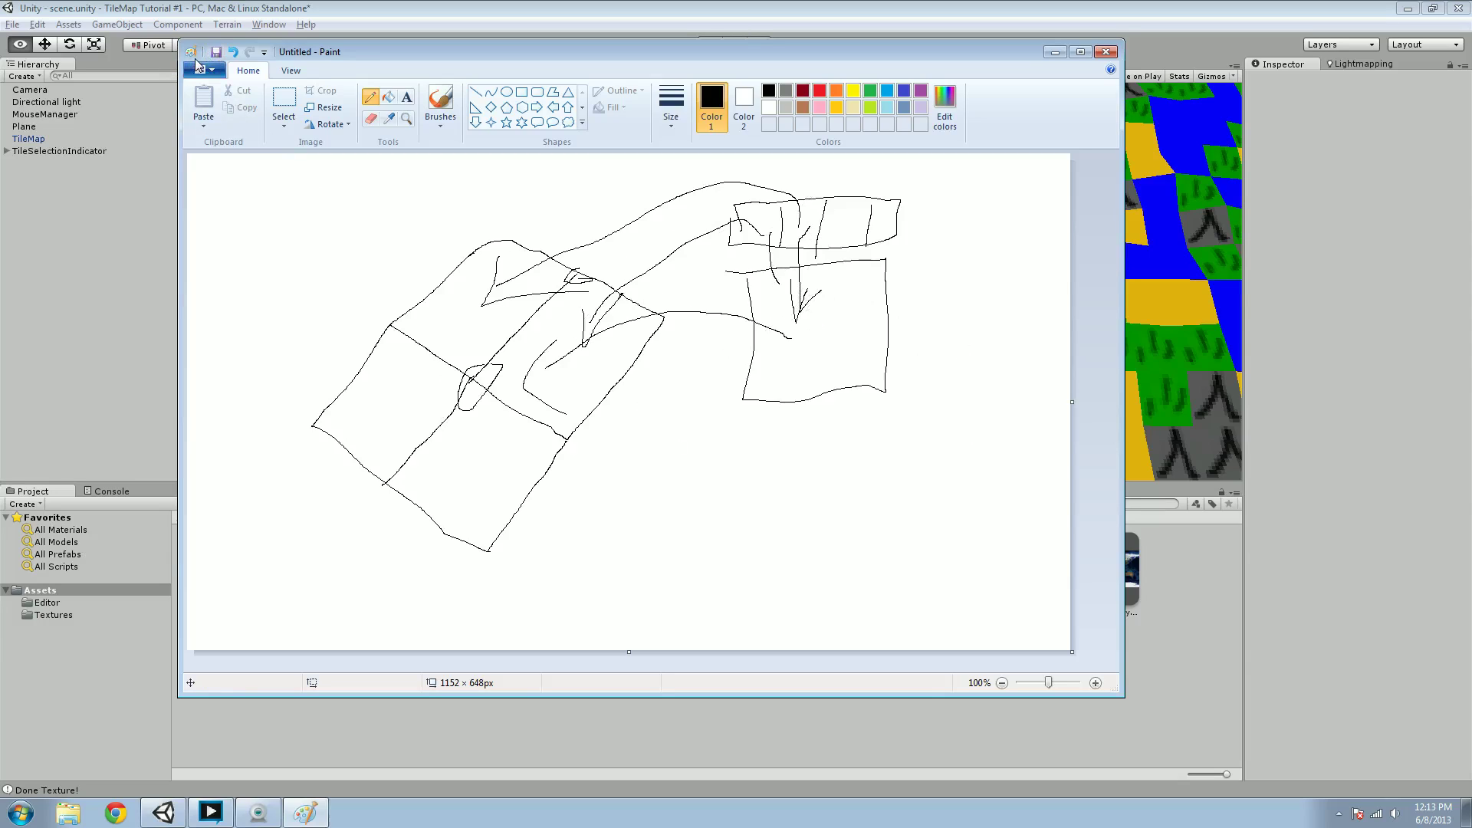
key(ctrl+n)
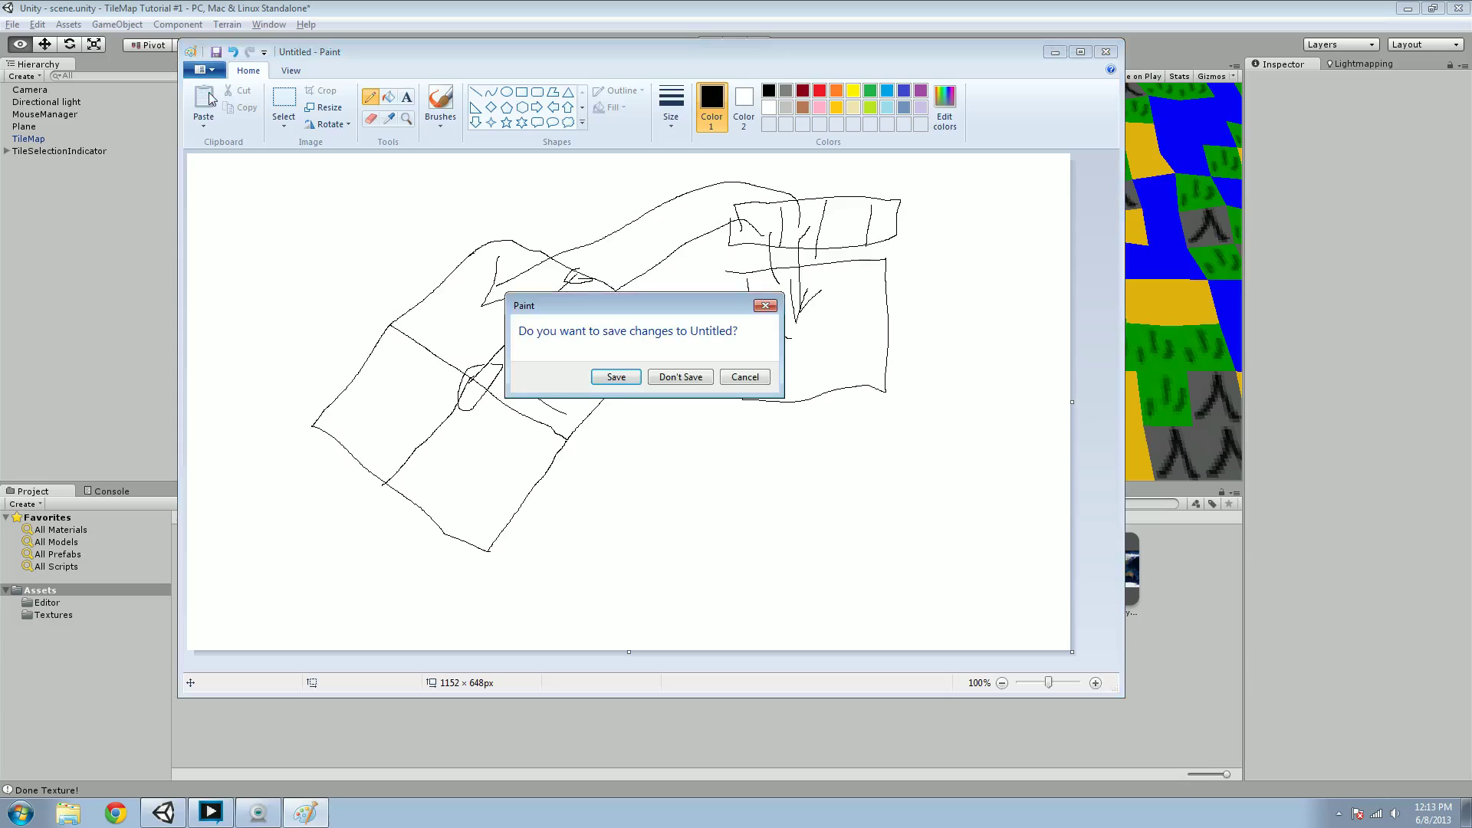
- Discard the first sketch unsaved and sketch three loose quads on the fresh canvas
click(661, 382)
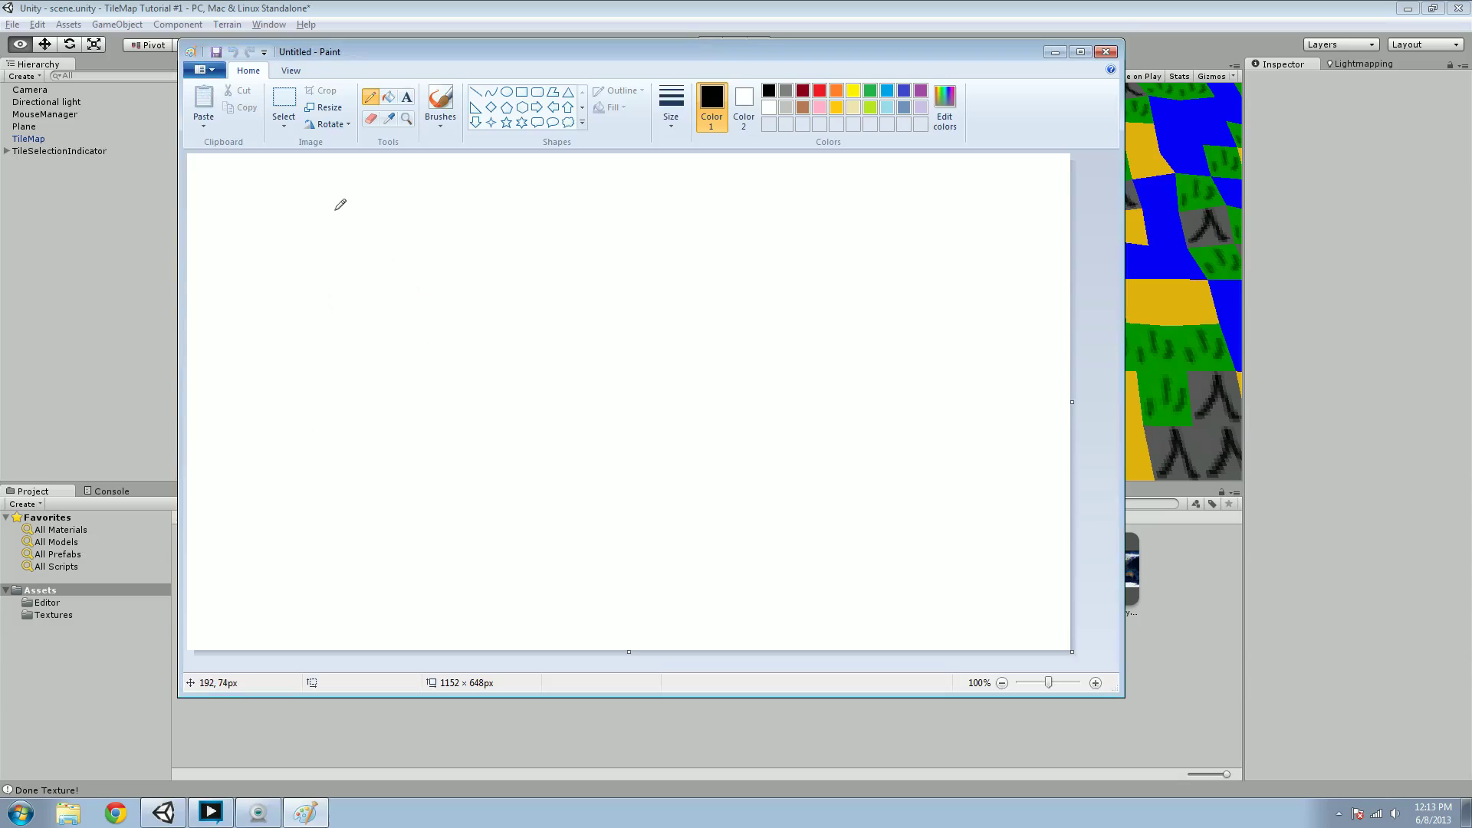
mouse_move(359, 186)
mouse_down()
mouse_move(327, 227)
mouse_move(372, 249)
mouse_move(402, 207)
mouse_move(367, 195)
mouse_up()
mouse_move(472, 197)
mouse_down()
mouse_move(414, 244)
mouse_move(460, 264)
mouse_move(506, 216)
mouse_move(477, 193)
mouse_up()
mouse_move(503, 326)
mouse_down()
mouse_move(467, 363)
mouse_move(588, 425)
mouse_move(625, 349)
mouse_move(615, 343)
mouse_up()
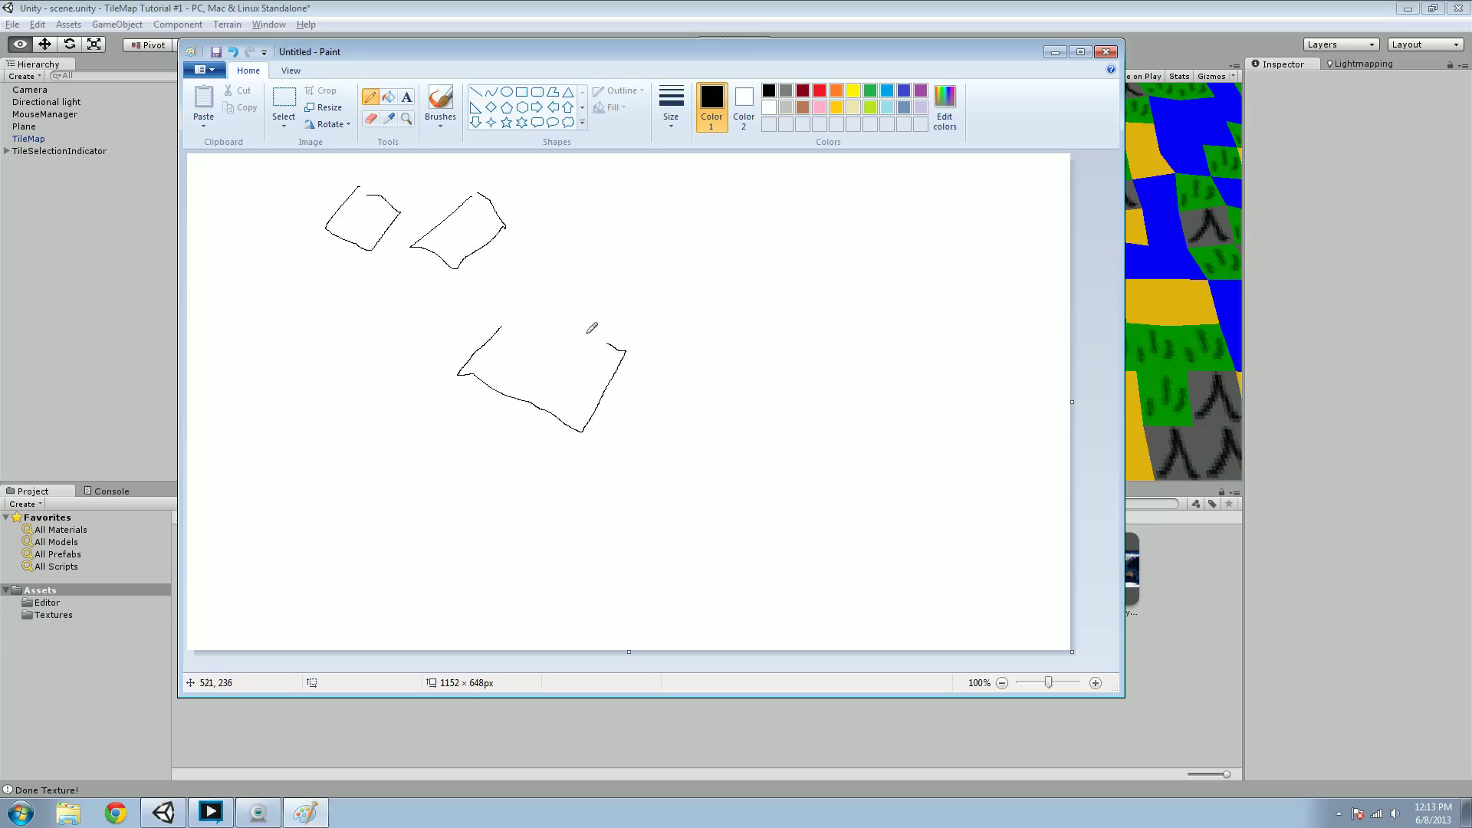
- Start another new image via File > New, discarding the loose quads without saving
click(203, 70)
click(221, 102)
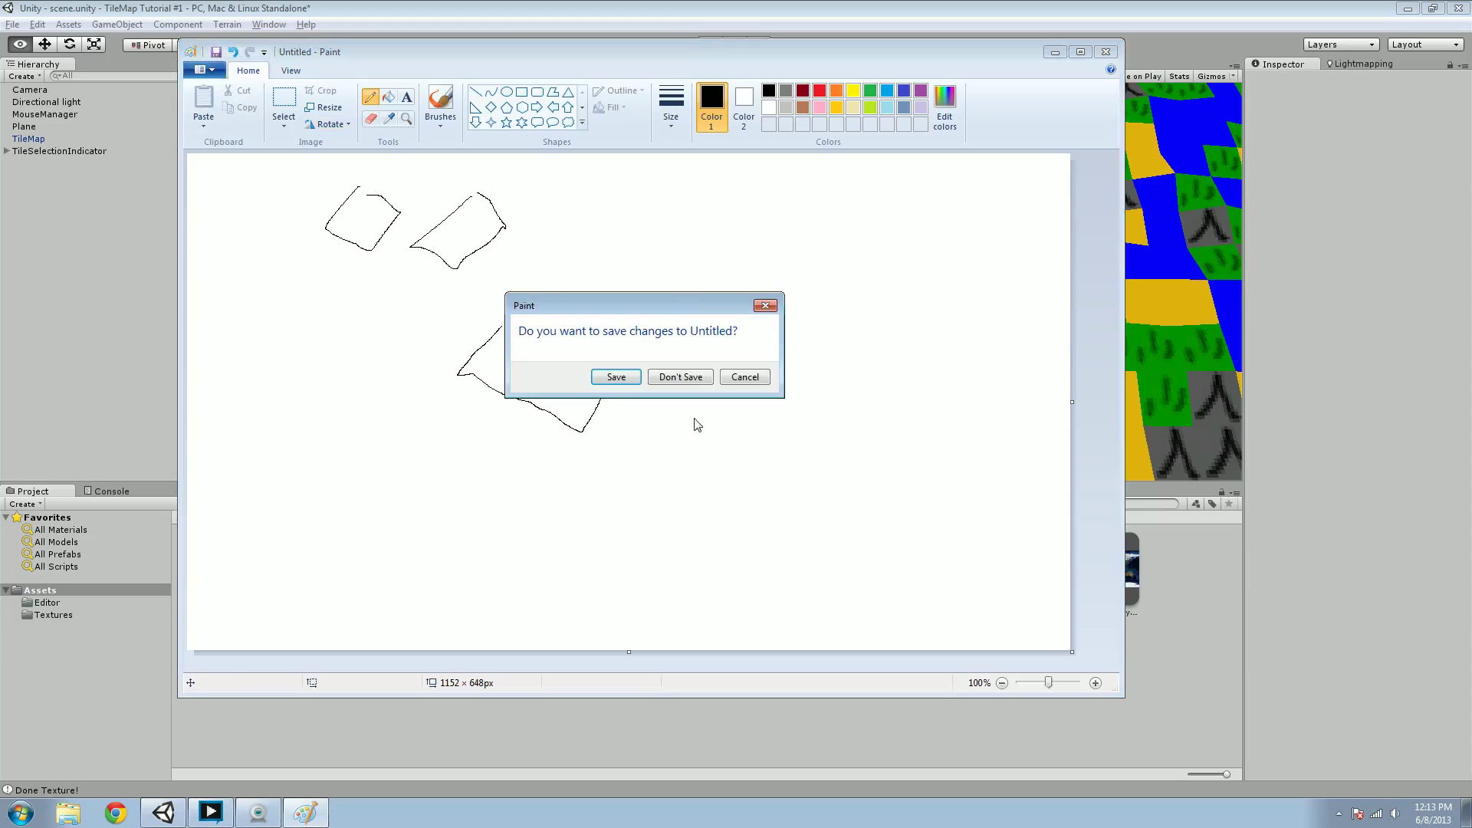
click(681, 377)
- Draw a diamond crossed into four tiles, circle its centre vertex, and outline a strip at upper right
mouse_move(416, 224)
mouse_down()
mouse_move(260, 417)
mouse_move(454, 595)
mouse_move(536, 452)
mouse_move(640, 338)
mouse_move(414, 219)
mouse_up()
drag(521, 267, 342, 476)
mouse_move(346, 306)
mouse_down()
mouse_move(447, 401)
mouse_move(541, 452)
mouse_up()
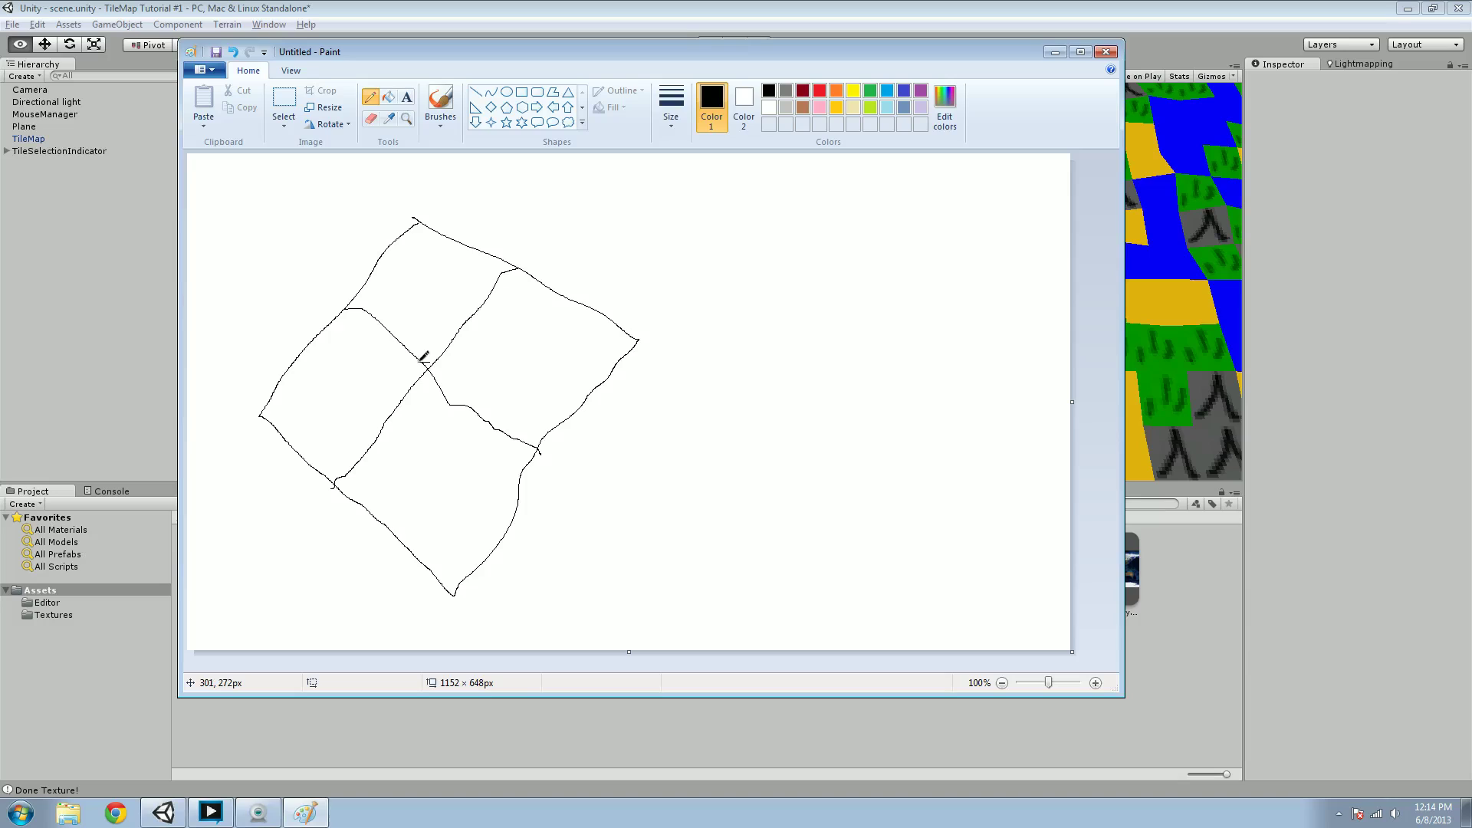
mouse_move(422, 361)
mouse_down()
mouse_move(426, 383)
mouse_move(427, 357)
mouse_up()
mouse_move(700, 186)
mouse_down()
mouse_move(706, 246)
mouse_move(910, 256)
mouse_move(914, 184)
mouse_move(717, 187)
mouse_move(761, 193)
mouse_move(763, 254)
mouse_up()
- Add the remaining cell dividers to the atlas strip and mark a tile in the upper-right cell
drag(817, 195, 822, 238)
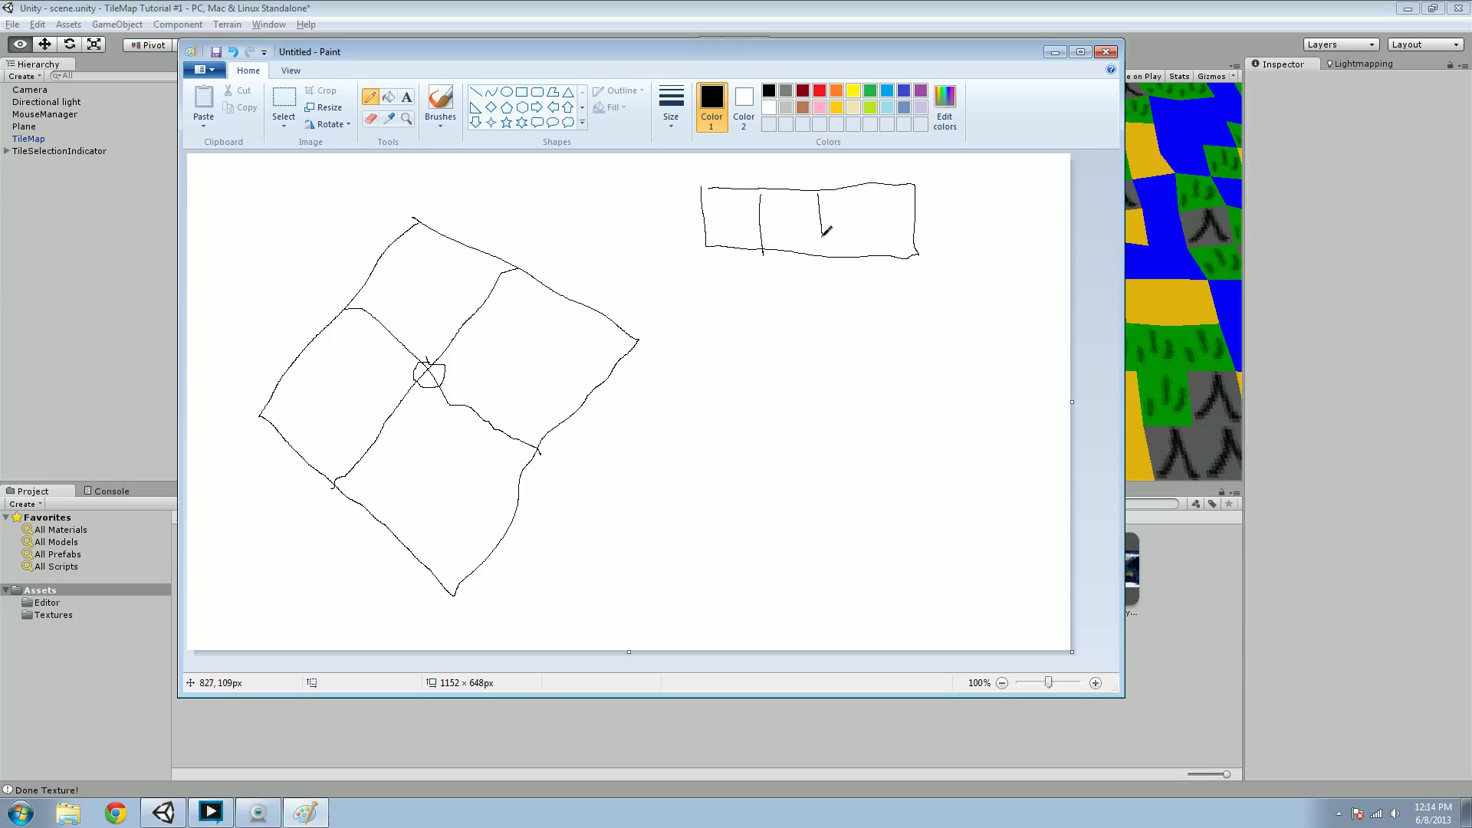
drag(872, 185, 872, 255)
drag(529, 342, 514, 347)
- Draw mapping lines from the grid tile's corners to the strip's first cell
mouse_move(522, 276)
mouse_down()
mouse_move(572, 226)
mouse_move(702, 186)
mouse_move(669, 208)
mouse_up()
drag(636, 338, 757, 184)
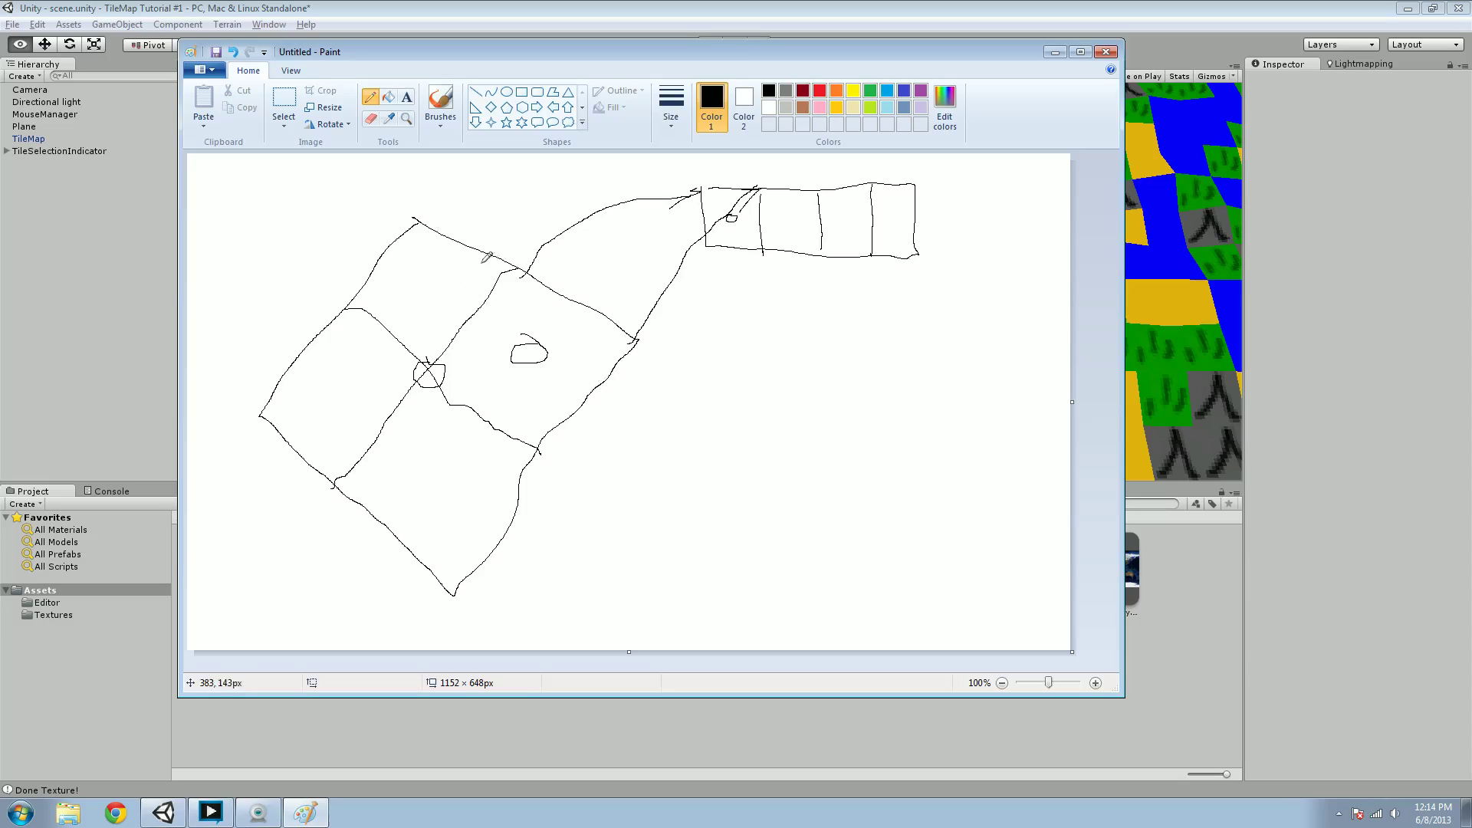
mouse_move(523, 268)
mouse_down()
mouse_move(635, 175)
mouse_move(758, 155)
mouse_move(798, 170)
mouse_move(795, 191)
mouse_up()
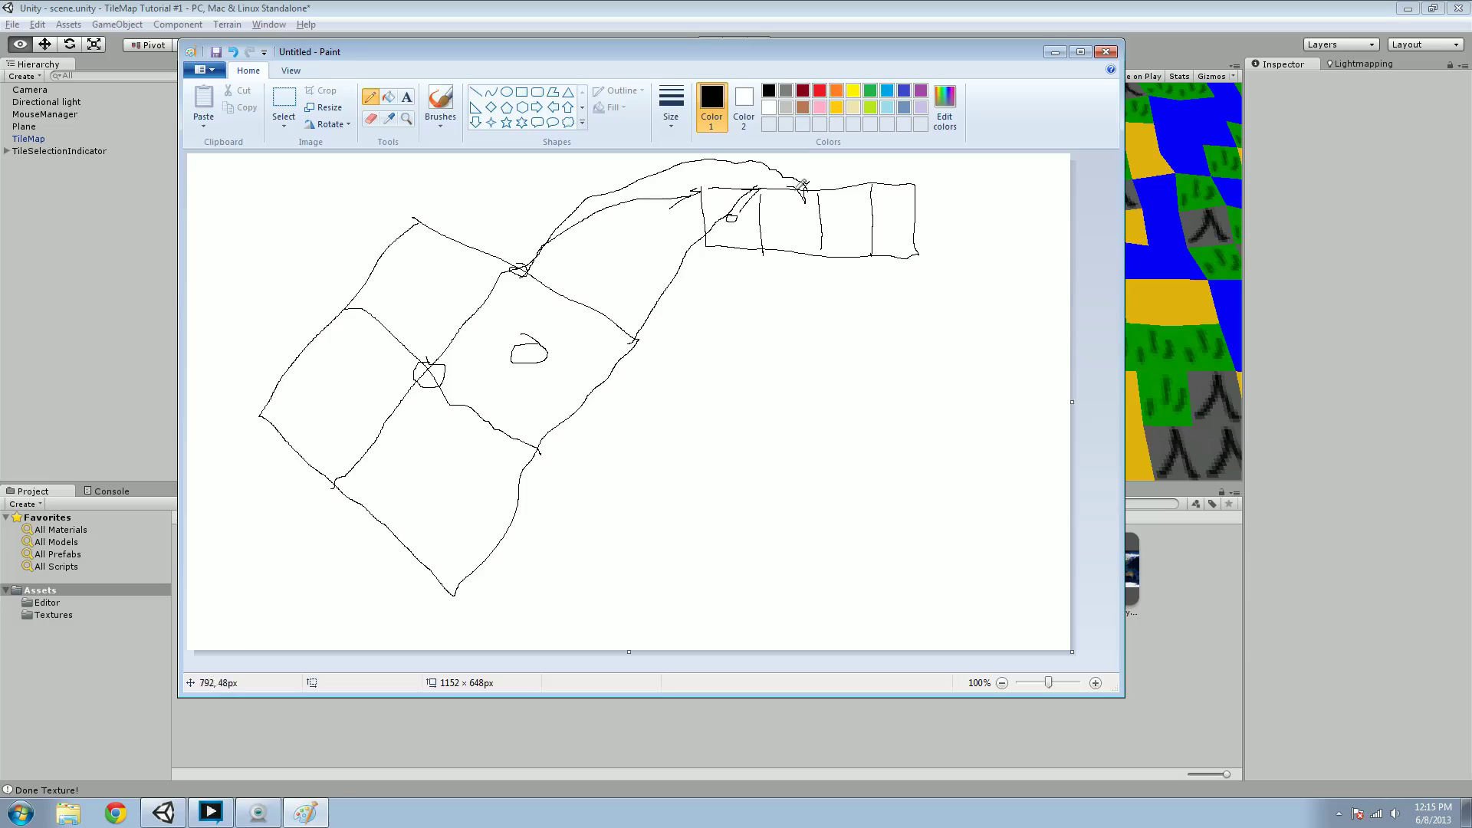
mouse_move(420, 228)
mouse_down()
mouse_move(574, 167)
mouse_move(710, 155)
mouse_move(769, 174)
mouse_up()
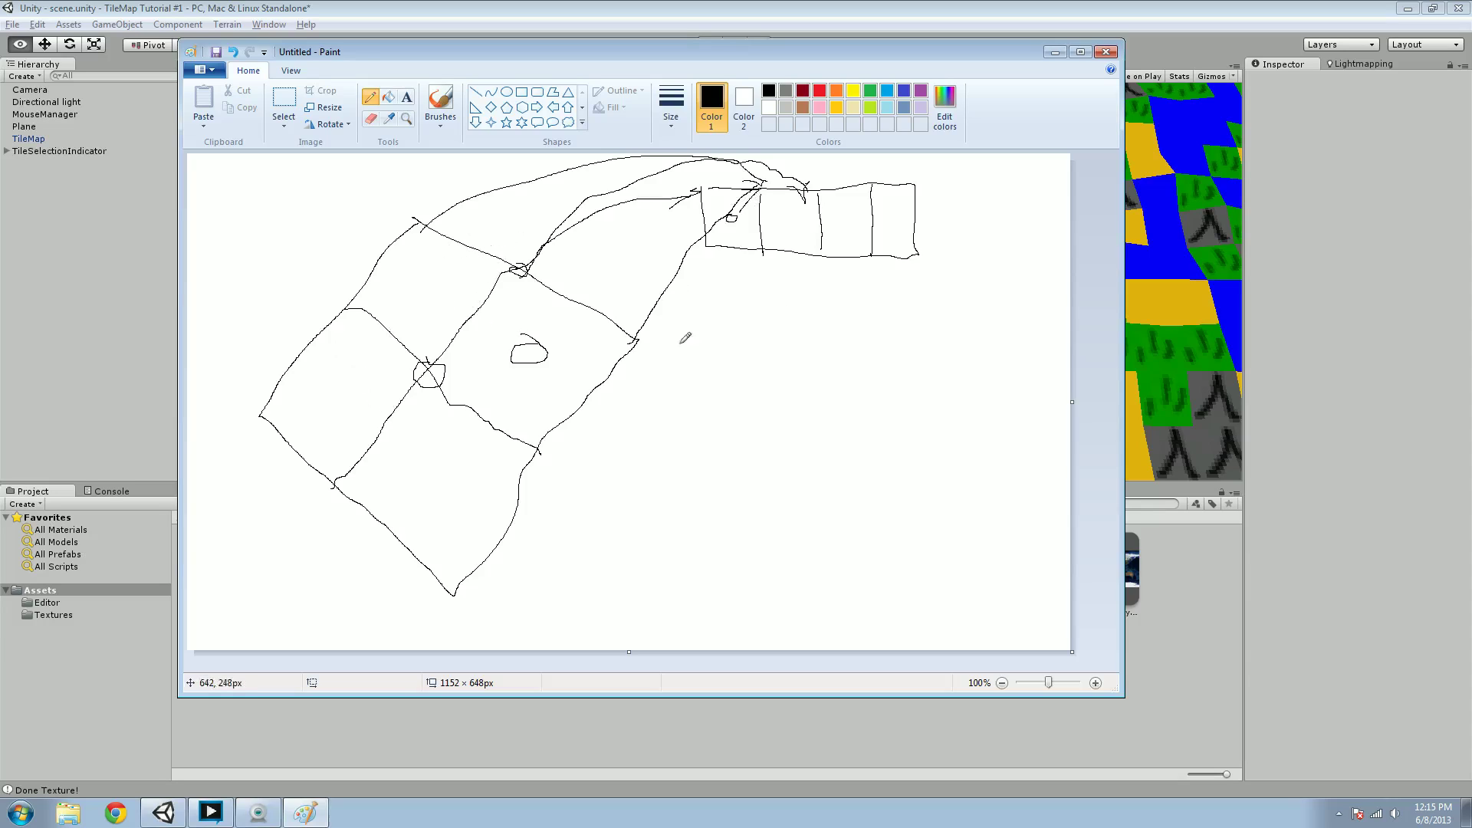
- Glance at the Unity tile map scene, then bring the Paint sketch back to the front
click(1162, 206)
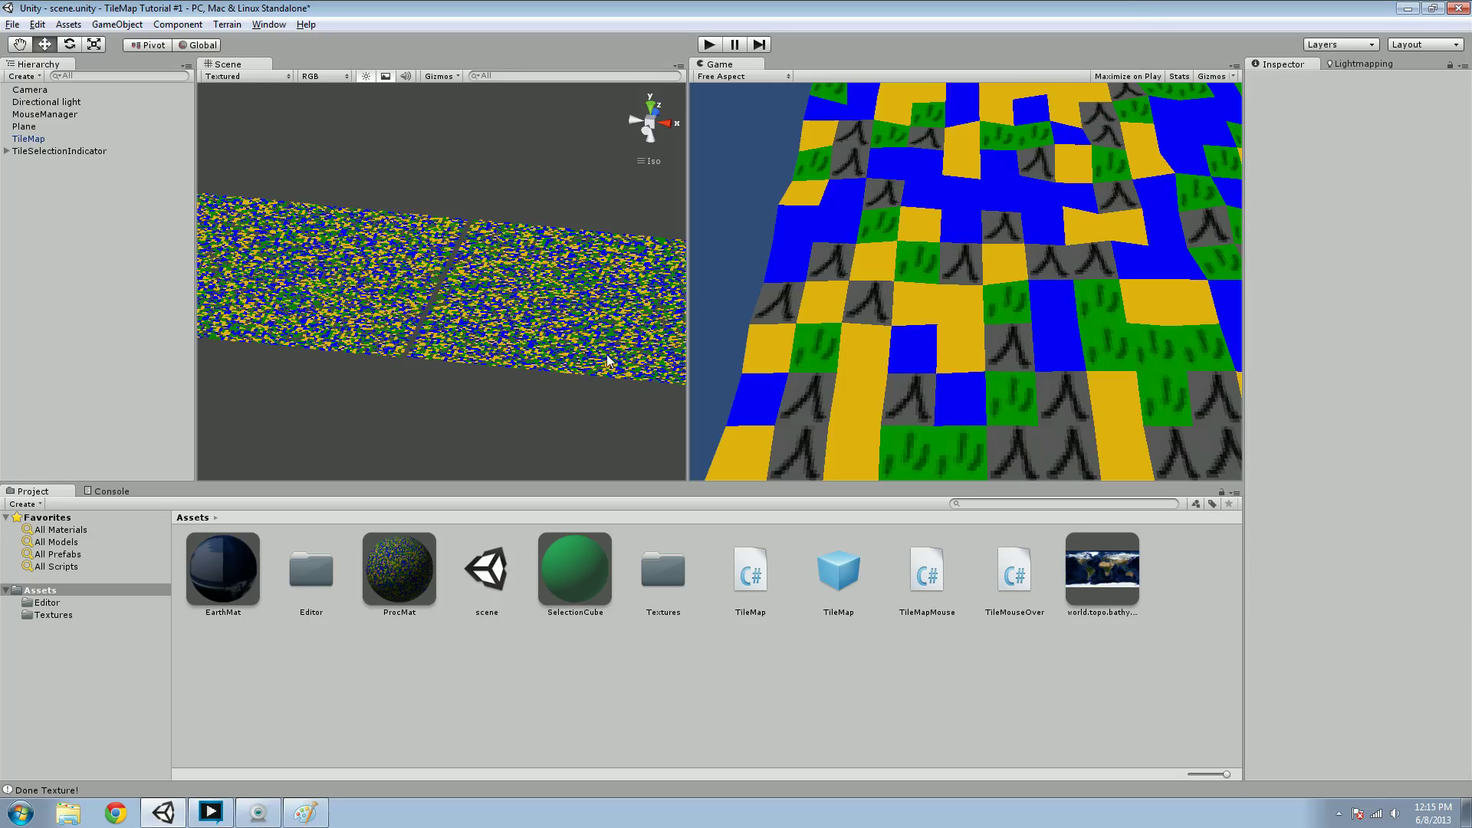
key(alt+Tab)
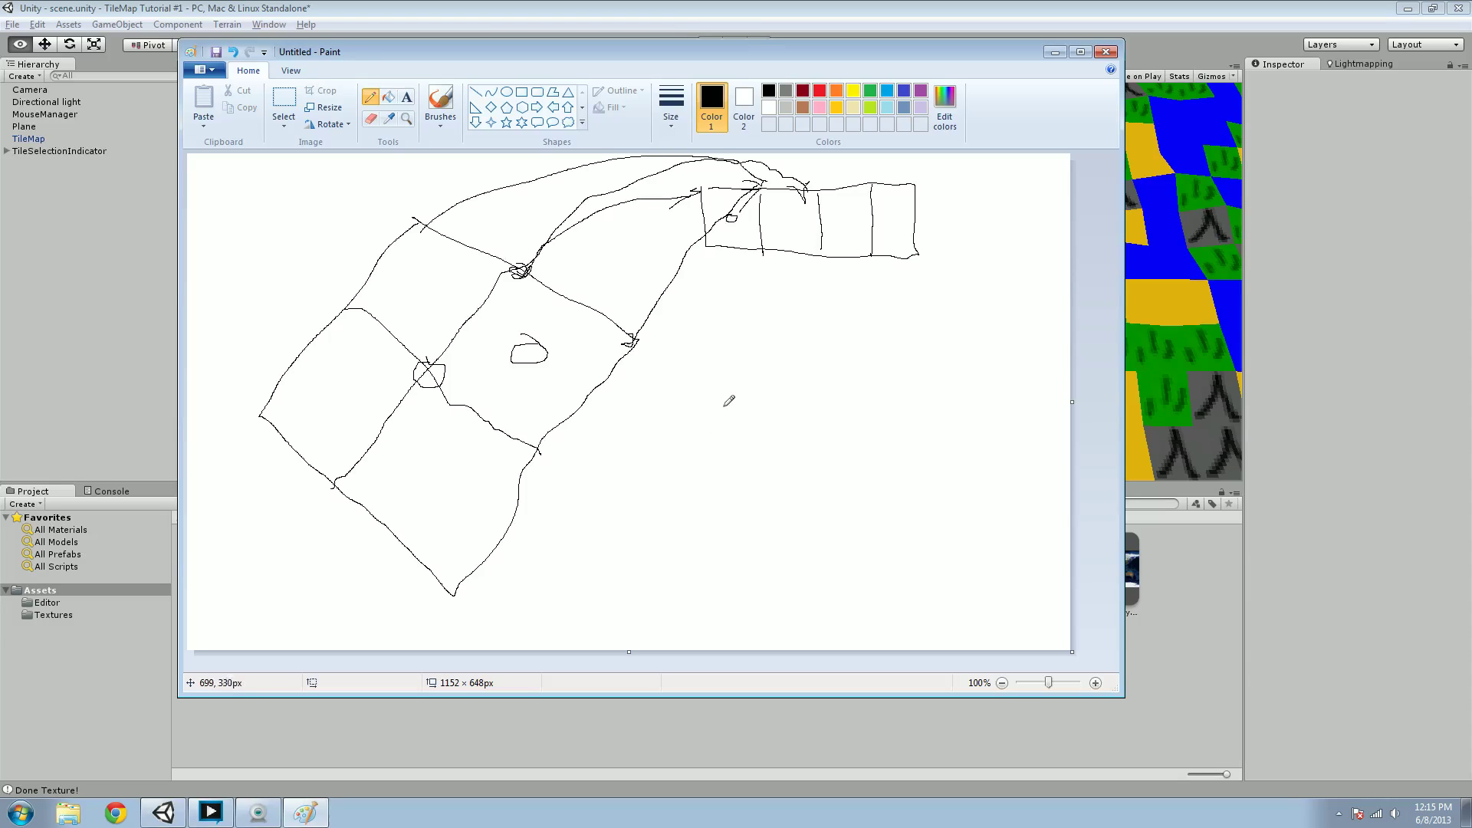
- Draw a large square and a divided middle strip, marking one cell and linking it to the square
mouse_move(734, 365)
mouse_down()
mouse_move(756, 470)
mouse_move(895, 456)
mouse_move(893, 351)
mouse_move(728, 365)
mouse_up()
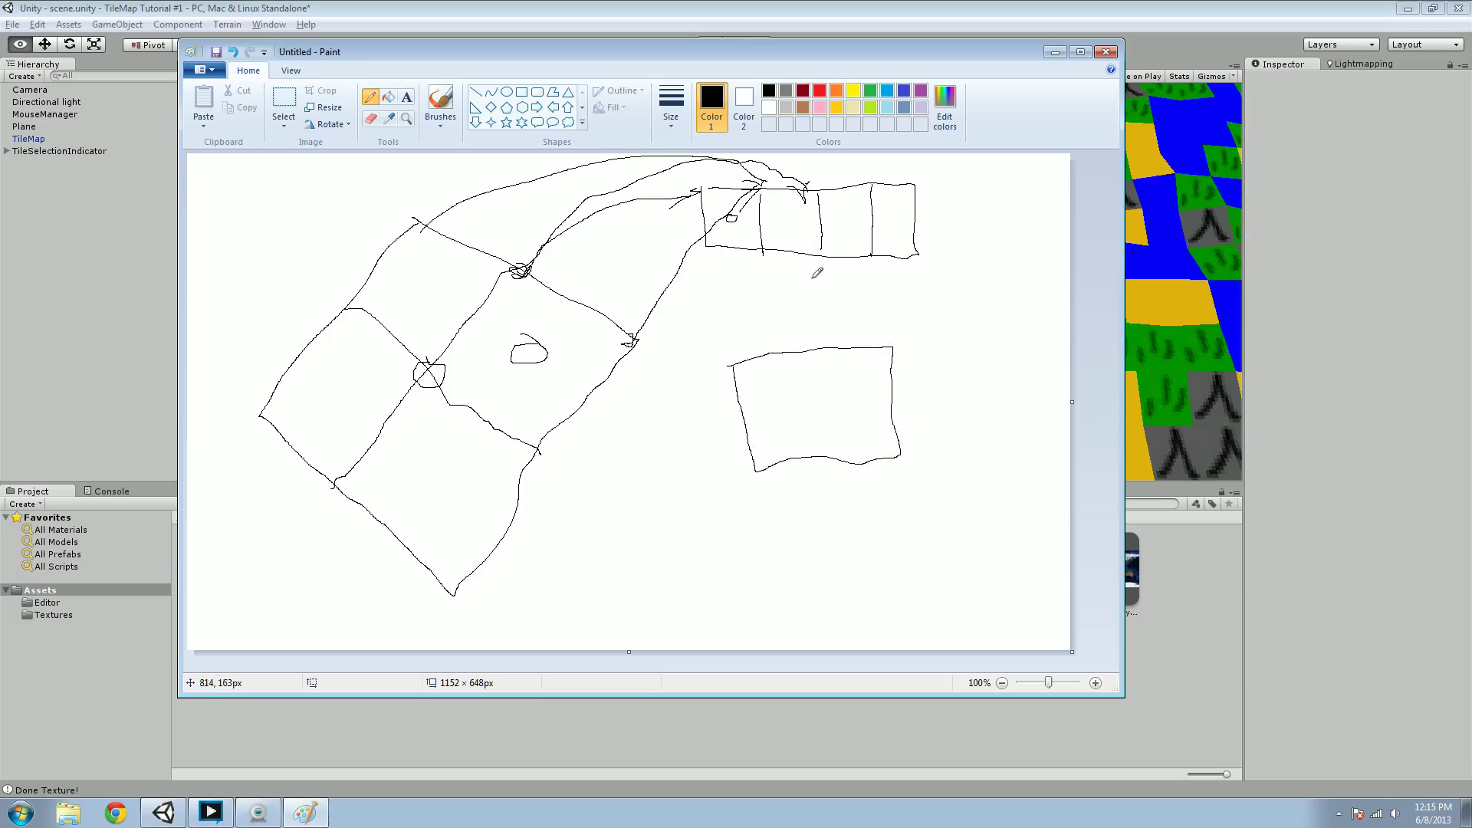
mouse_move(708, 273)
mouse_down()
mouse_move(716, 323)
mouse_move(912, 325)
mouse_move(916, 292)
mouse_move(909, 274)
mouse_move(728, 279)
mouse_move(764, 321)
mouse_up()
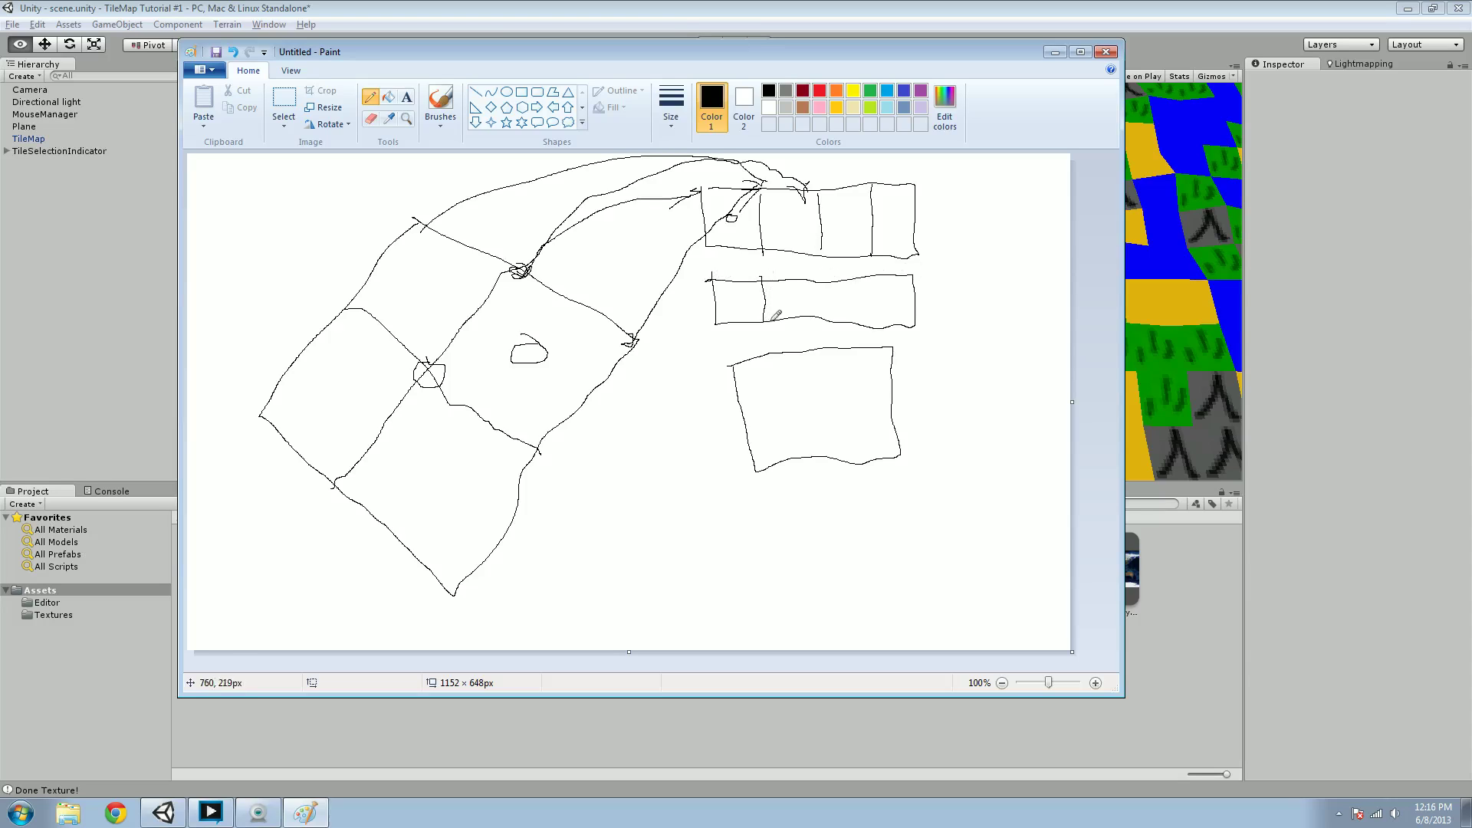
mouse_move(812, 279)
mouse_down()
mouse_move(814, 316)
mouse_move(862, 289)
mouse_move(862, 326)
mouse_up()
drag(779, 290, 788, 304)
drag(769, 282, 743, 368)
drag(808, 286, 893, 354)
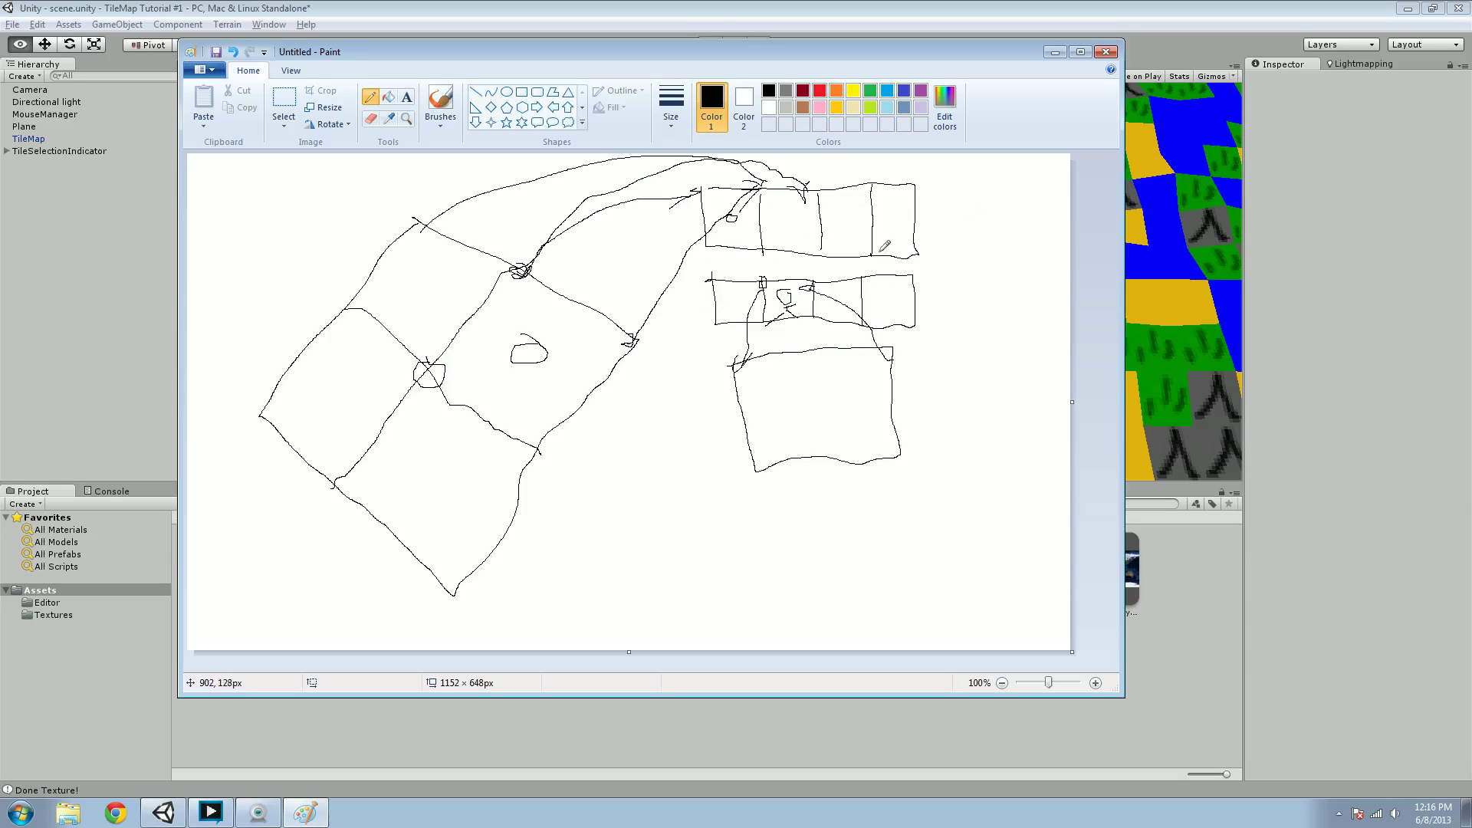
- Draw a box beneath the sketch, rule it with four lines, and add two strokes to its right
mouse_move(802, 512)
mouse_down()
mouse_move(824, 587)
mouse_move(957, 580)
mouse_move(948, 456)
mouse_move(801, 466)
mouse_move(796, 526)
mouse_move(841, 483)
mouse_move(949, 477)
mouse_up()
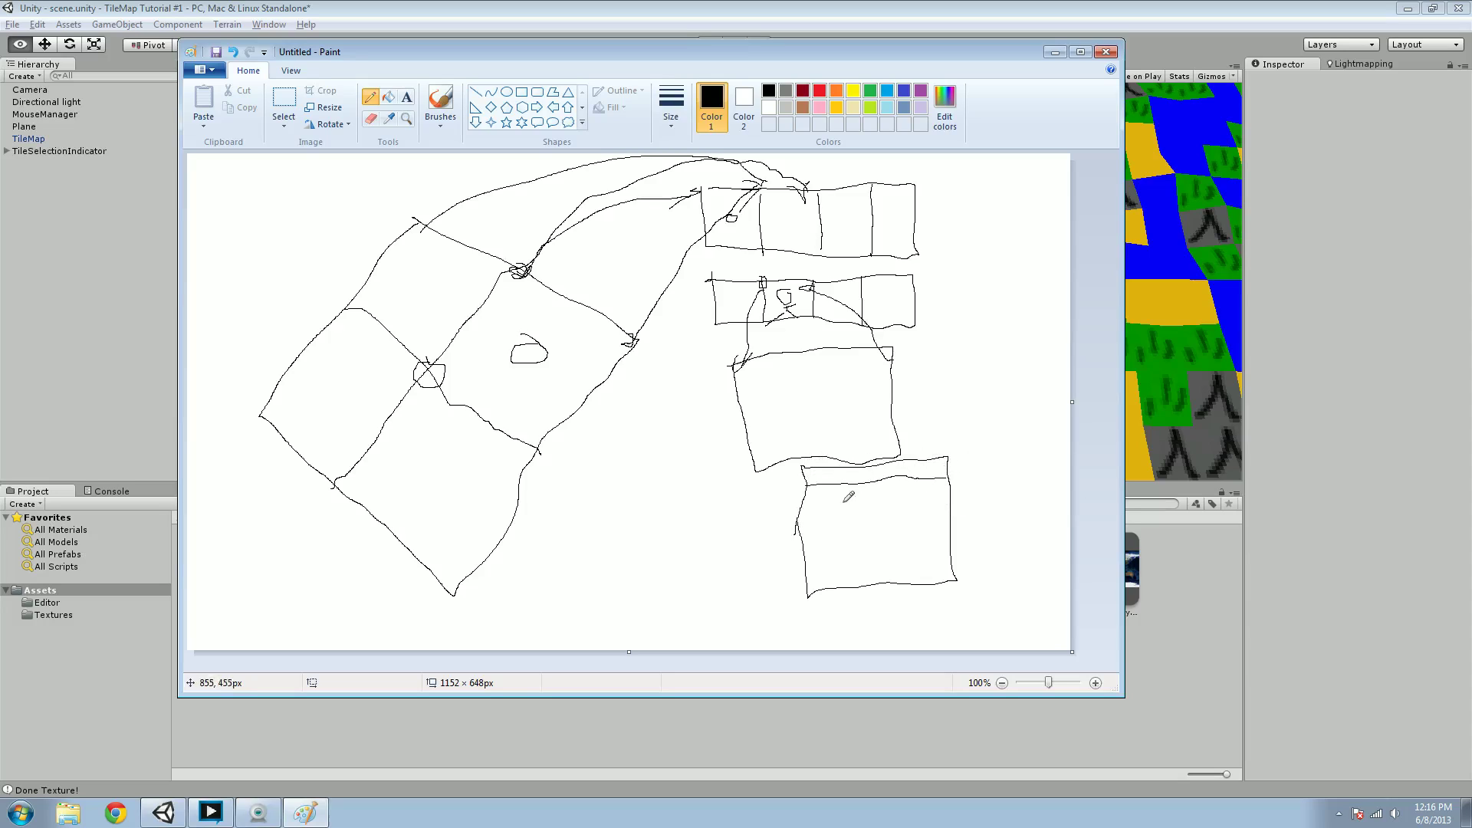
drag(805, 500, 956, 491)
drag(796, 520, 947, 515)
drag(801, 546, 958, 541)
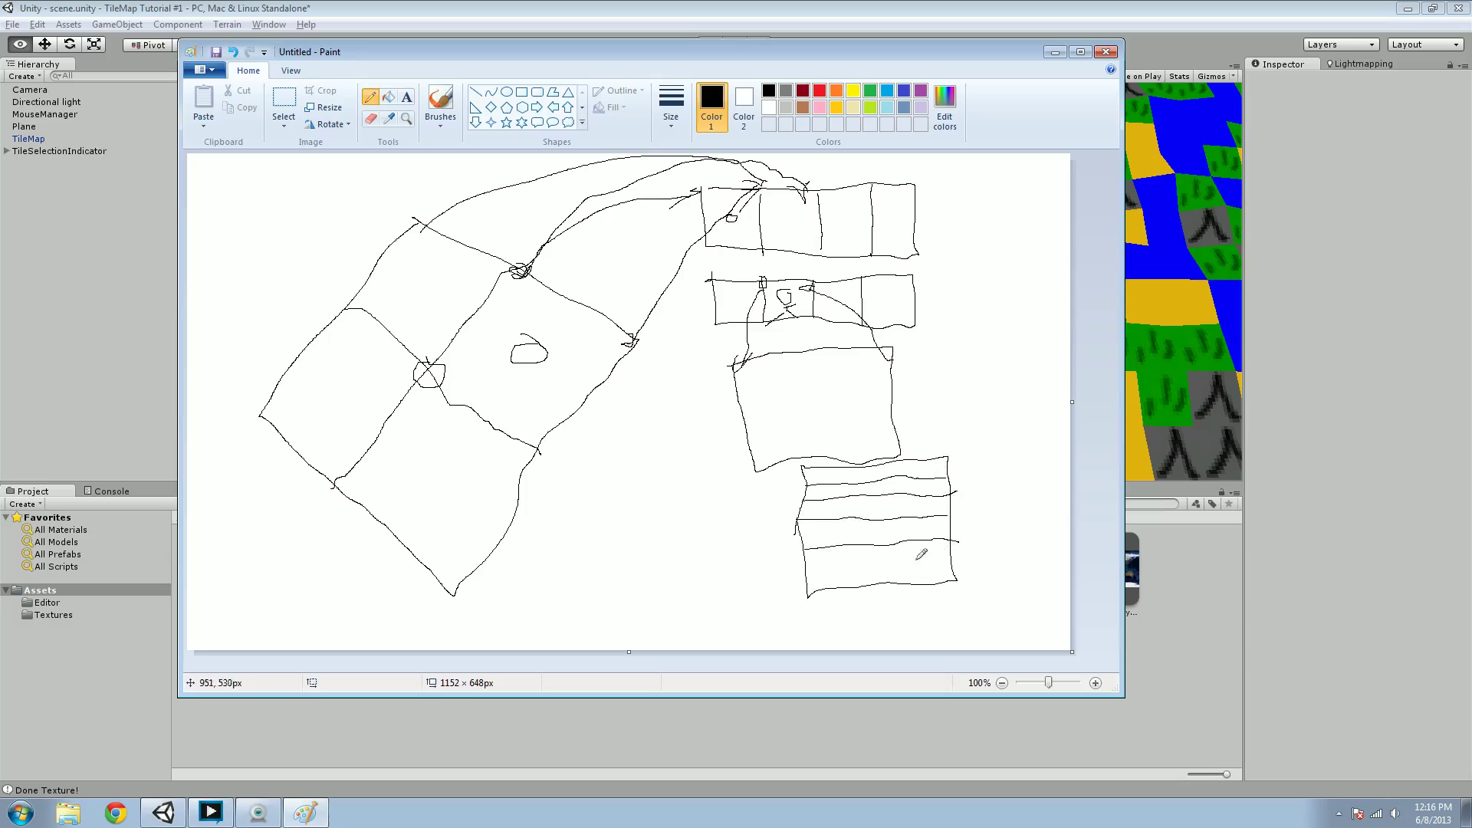
drag(800, 570, 947, 549)
mouse_move(1010, 400)
mouse_down()
mouse_move(968, 459)
mouse_move(1039, 447)
mouse_up()
- Back in Unity, pan and orbit the Scene view around the tile map, briefly checking the Paint sketch
key(alt+Tab)
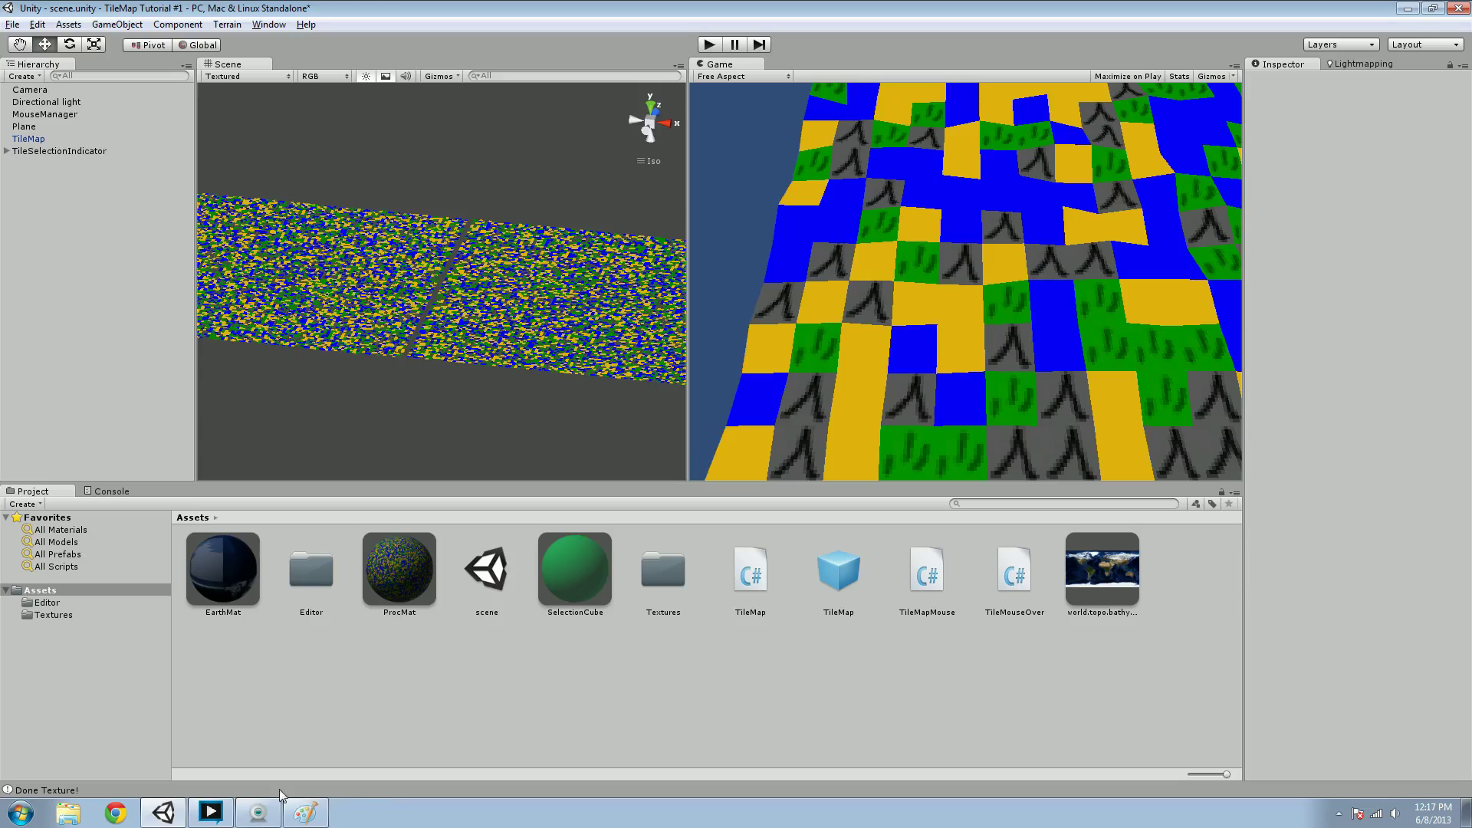
drag(462, 275, 611, 302)
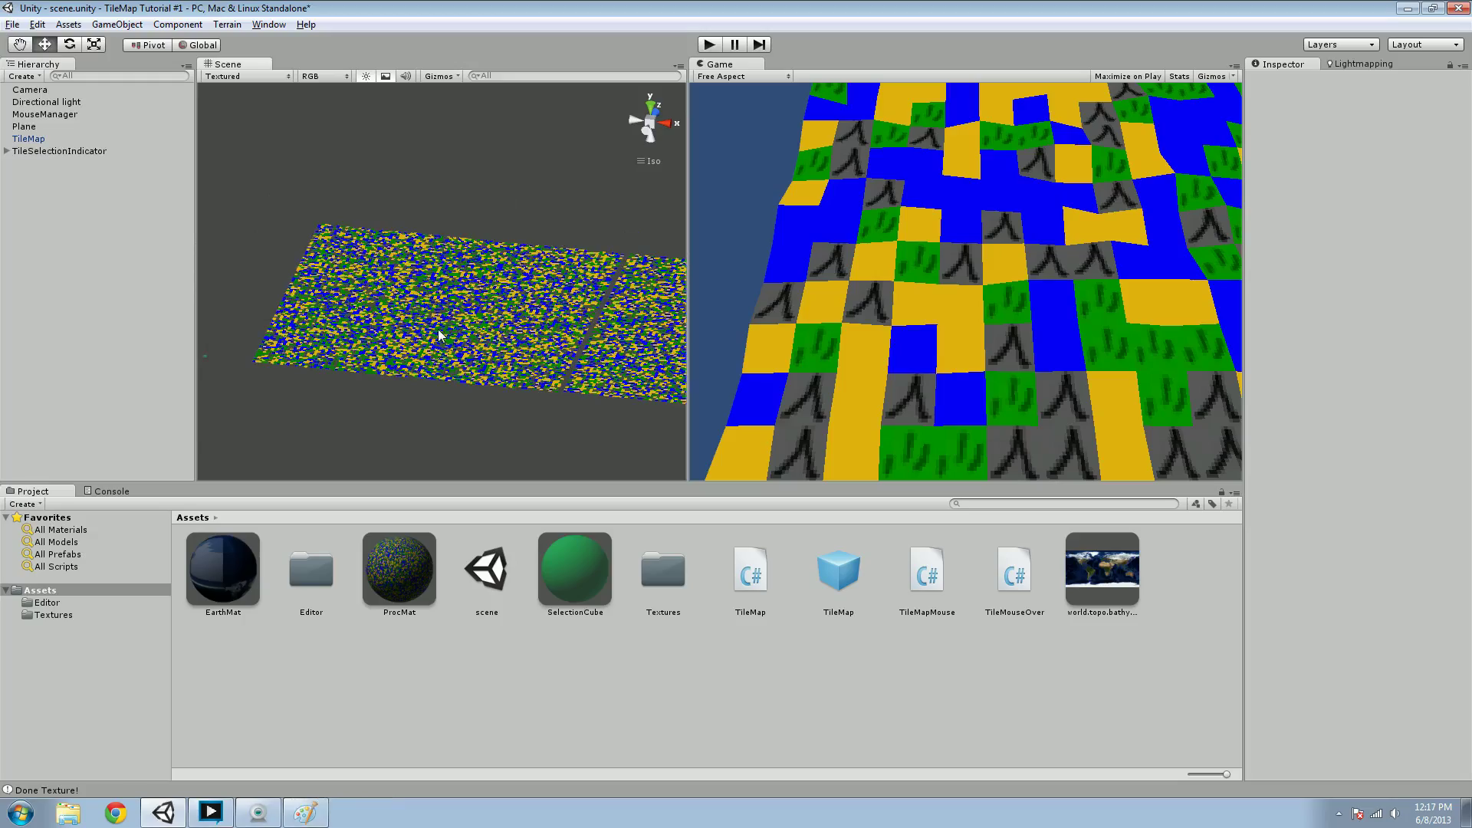
drag(597, 217, 480, 397)
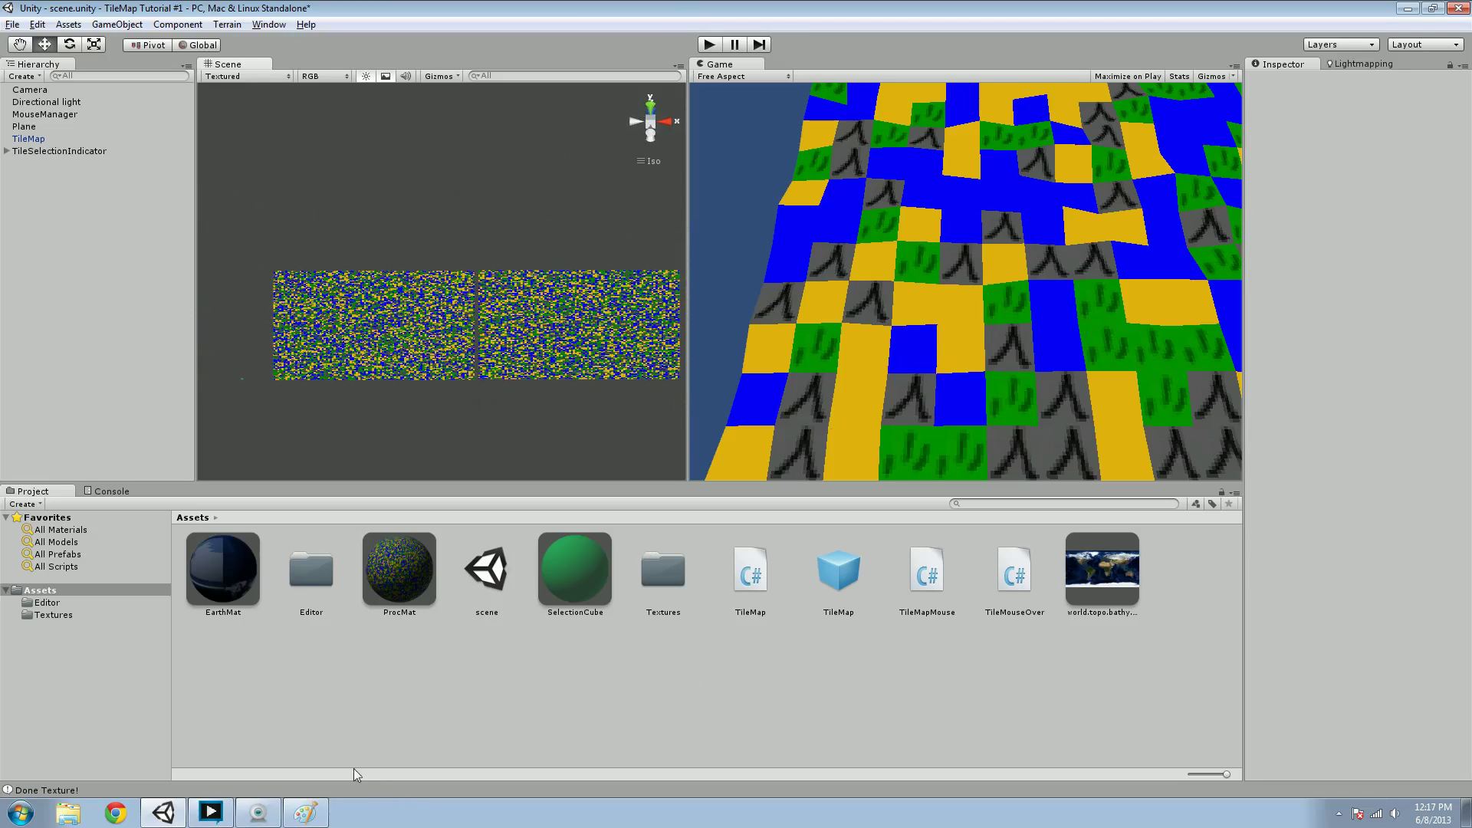
click(305, 813)
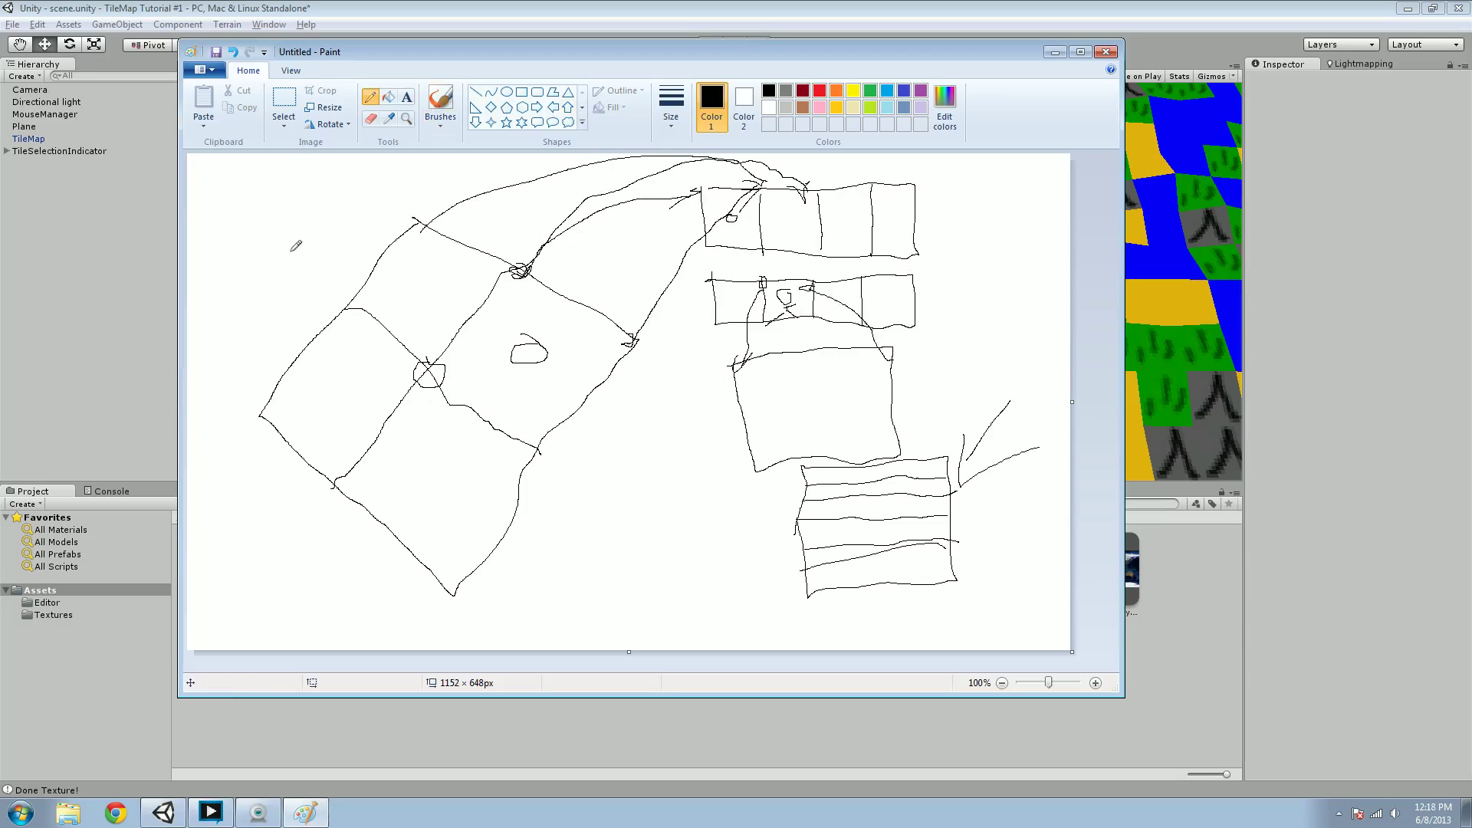
key(alt+Tab)
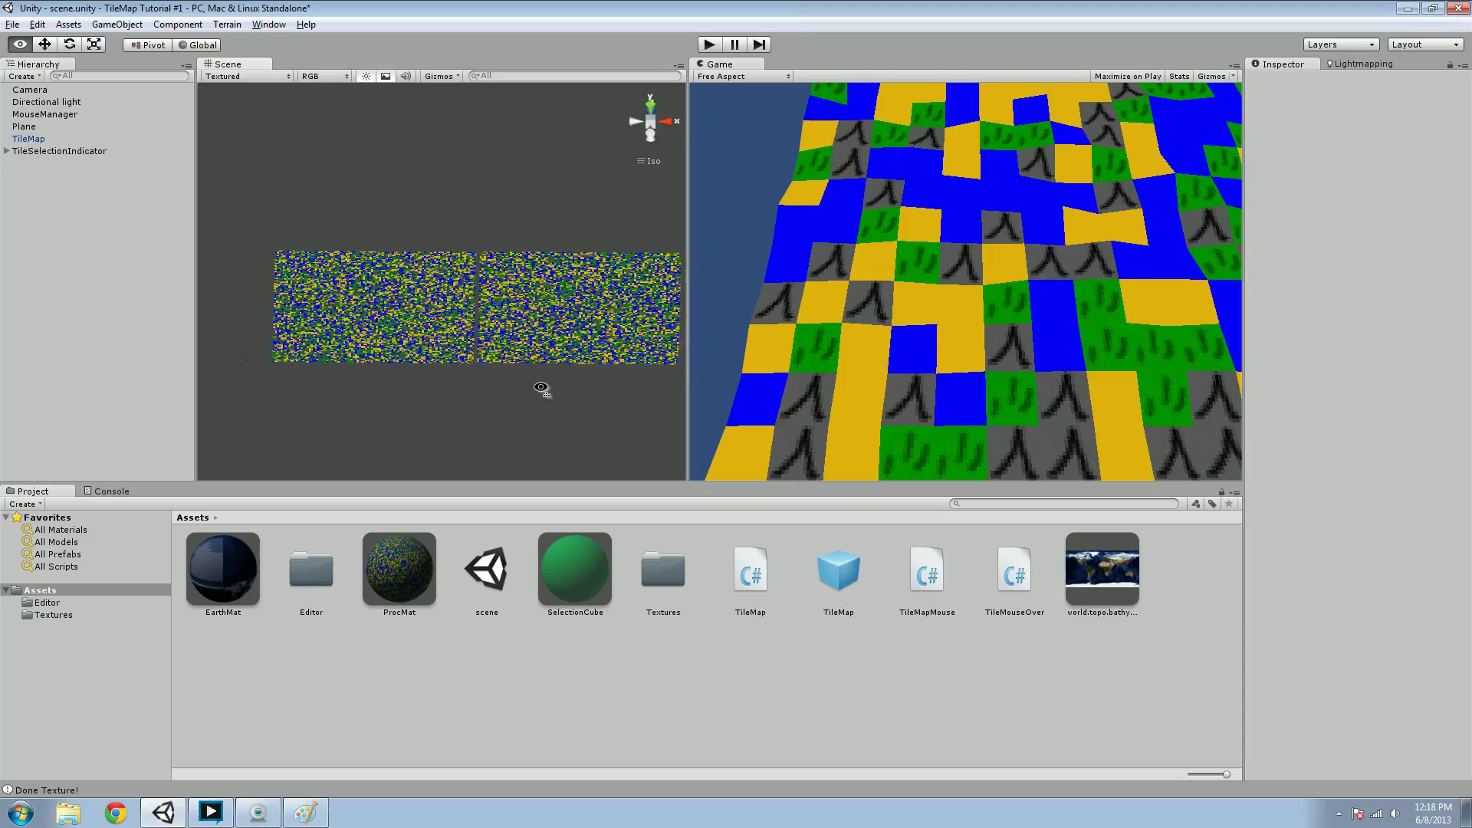
- Orbit the Scene camera from top-down to an angled view of the speckled TileMap plane
drag(542, 388, 399, 259)
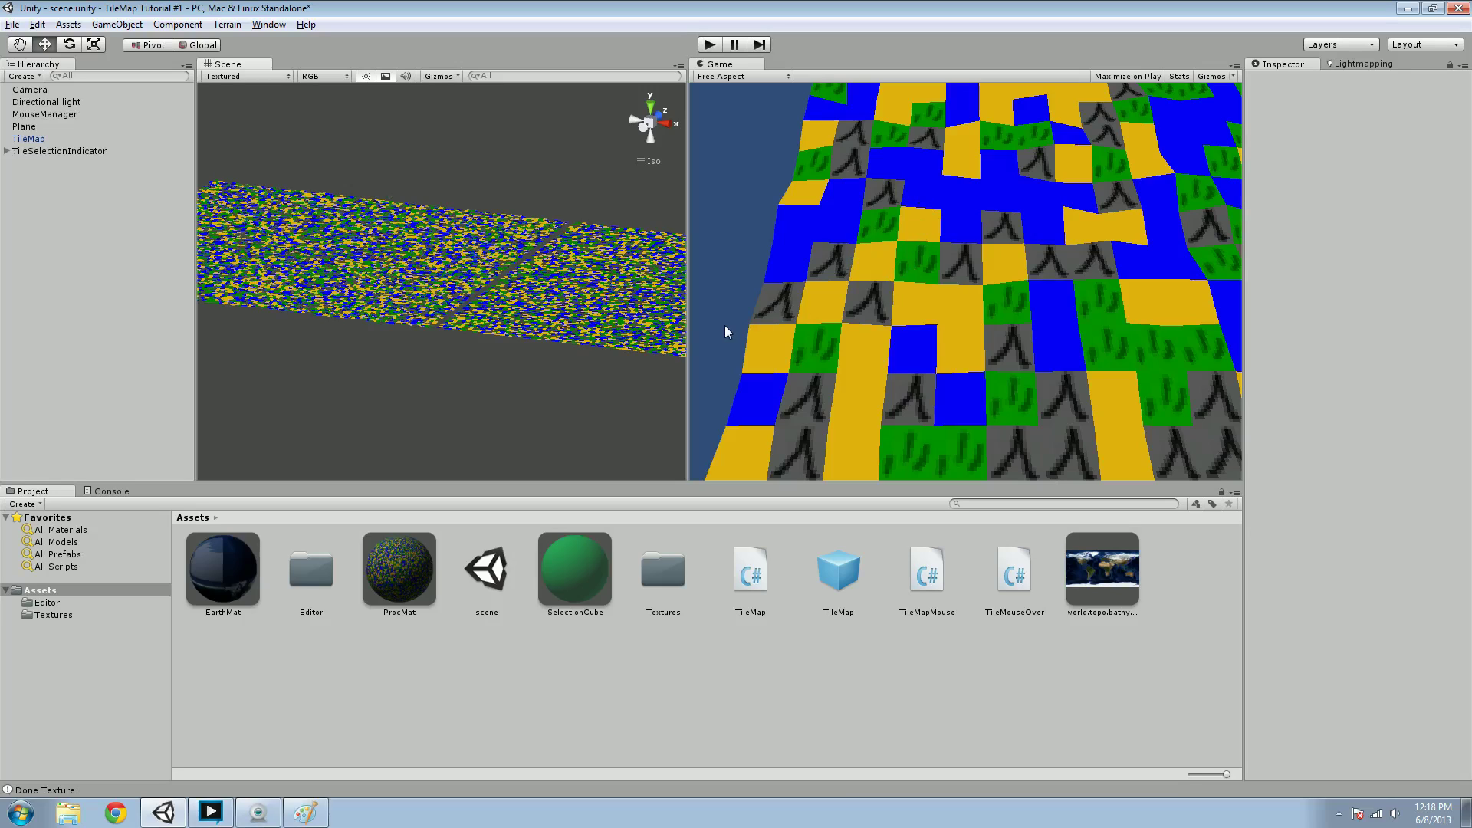
drag(443, 292, 553, 322)
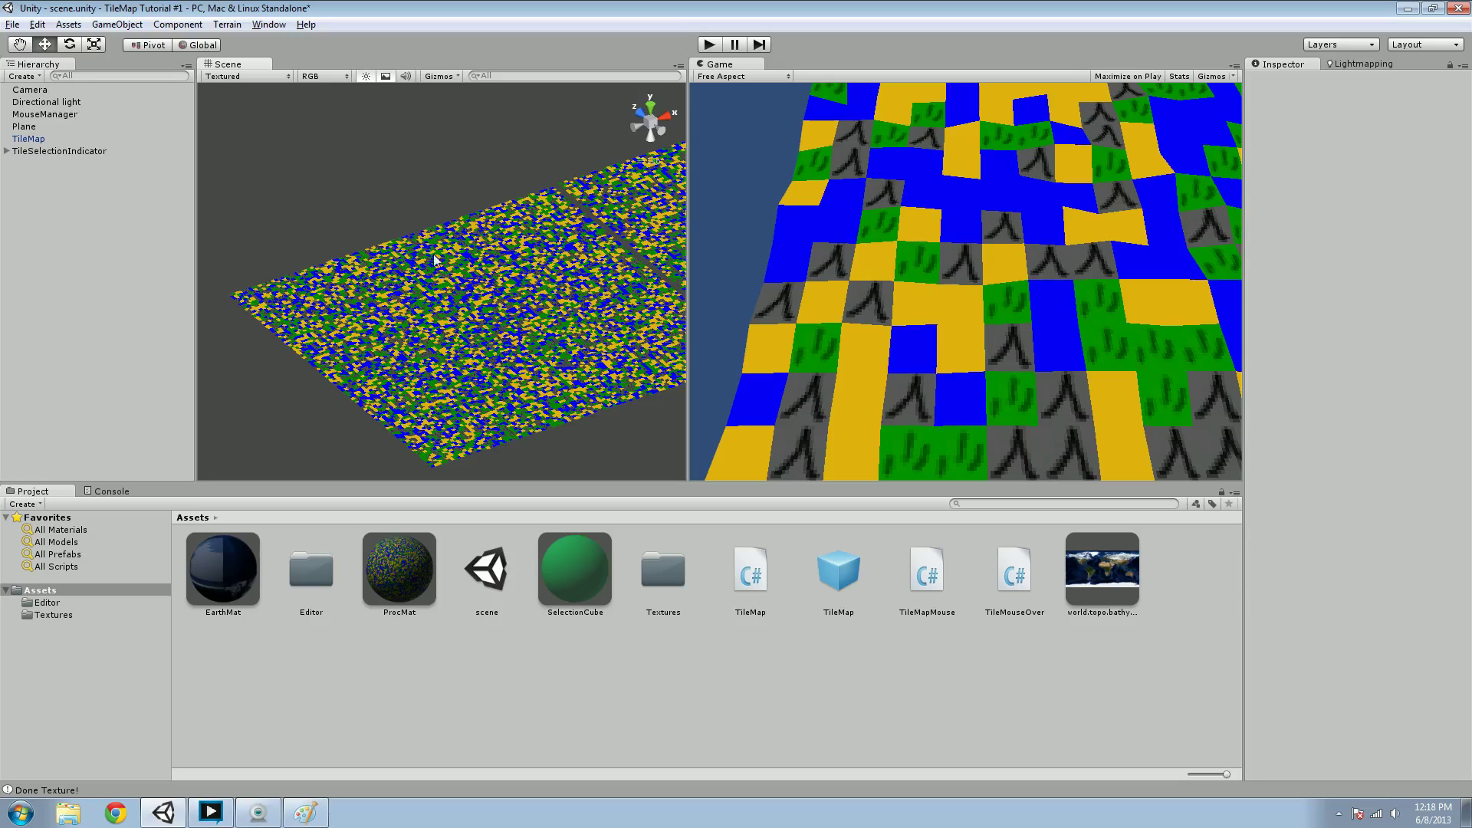
- Zoom the Scene view in and out to inspect individual coloured tiles up close
scroll(434, 260, up, 5)
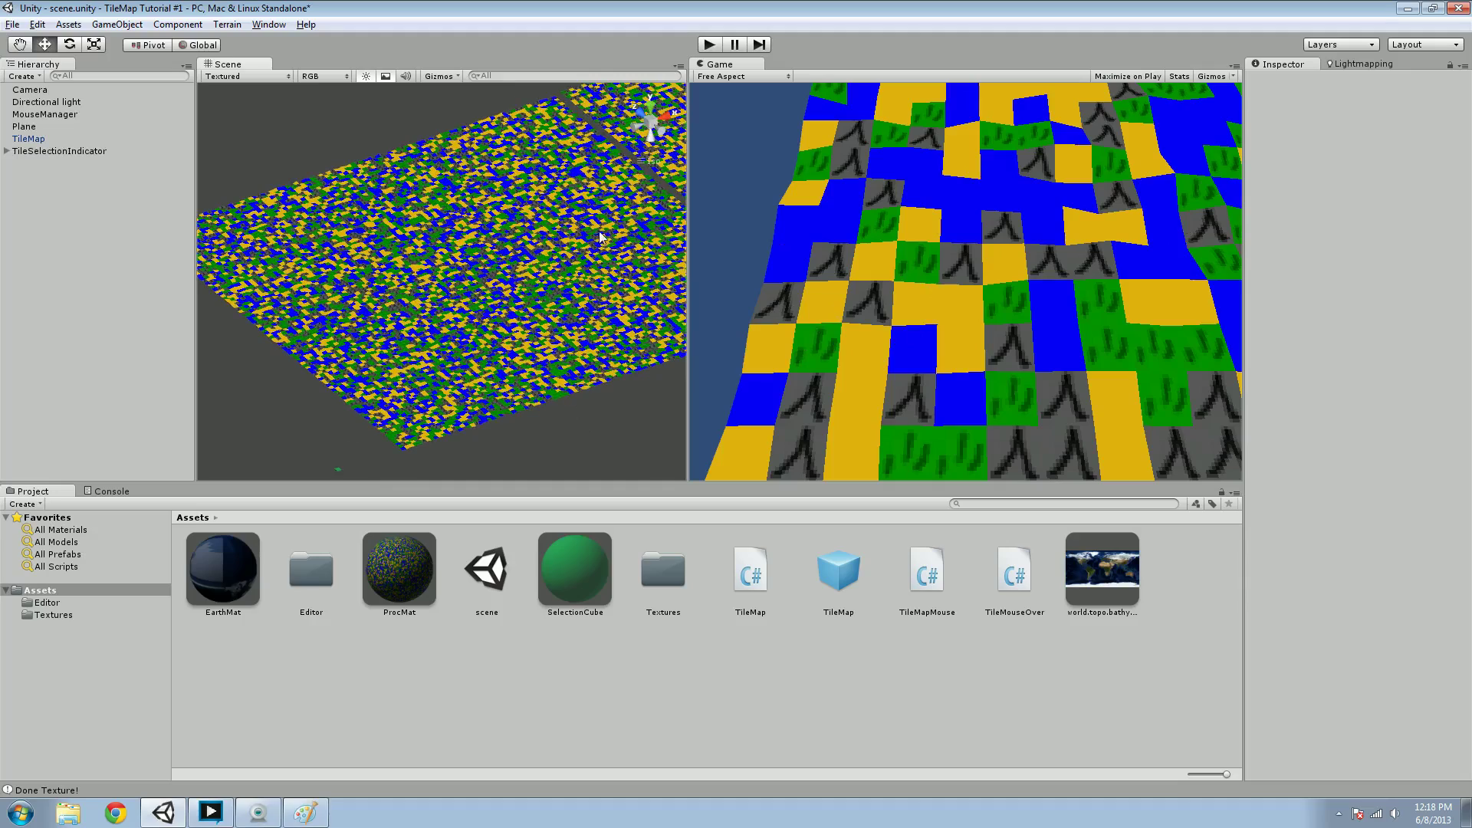
scroll(495, 274, down, 4)
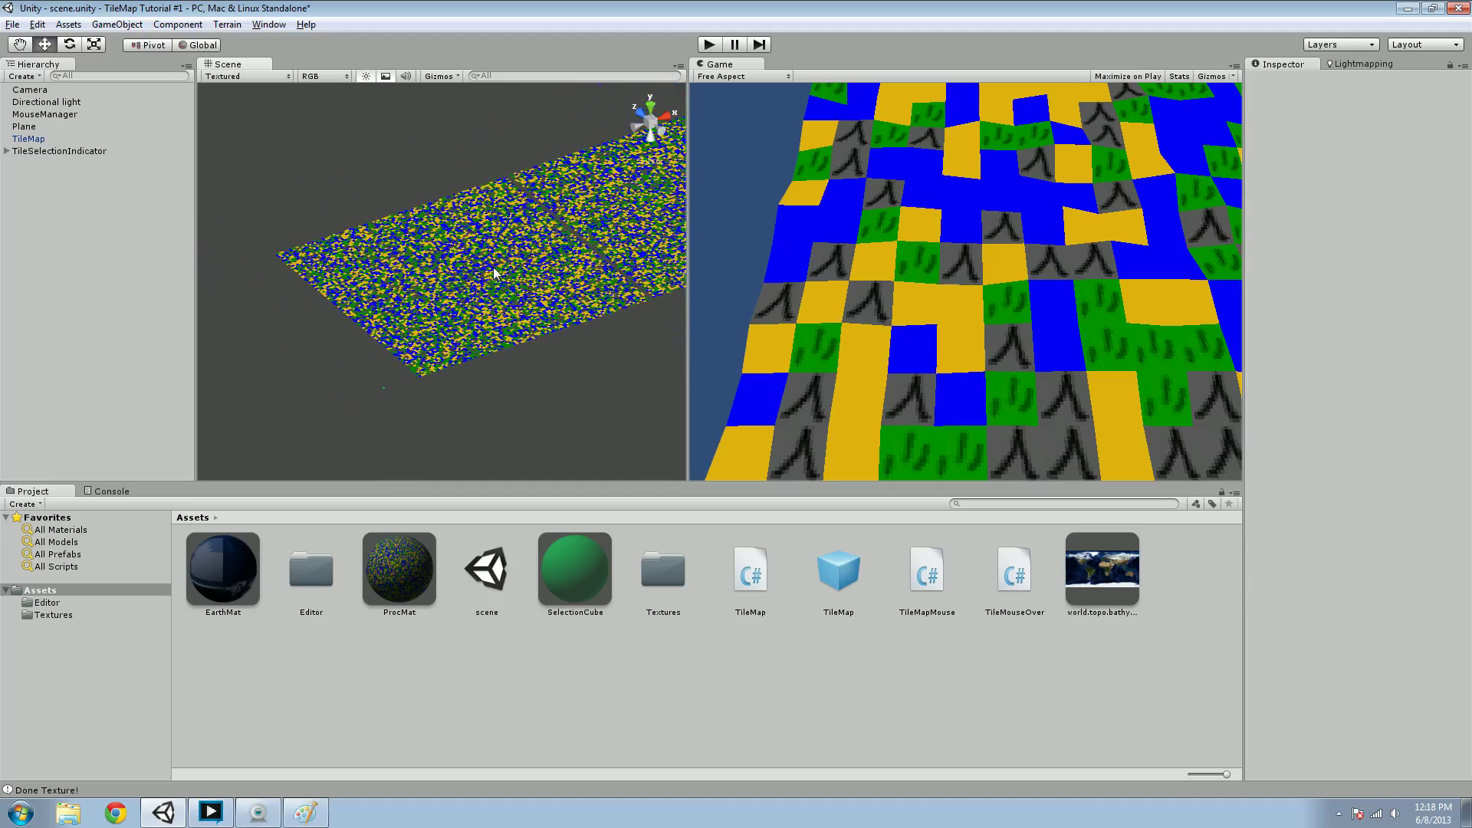
scroll(494, 274, down, 2)
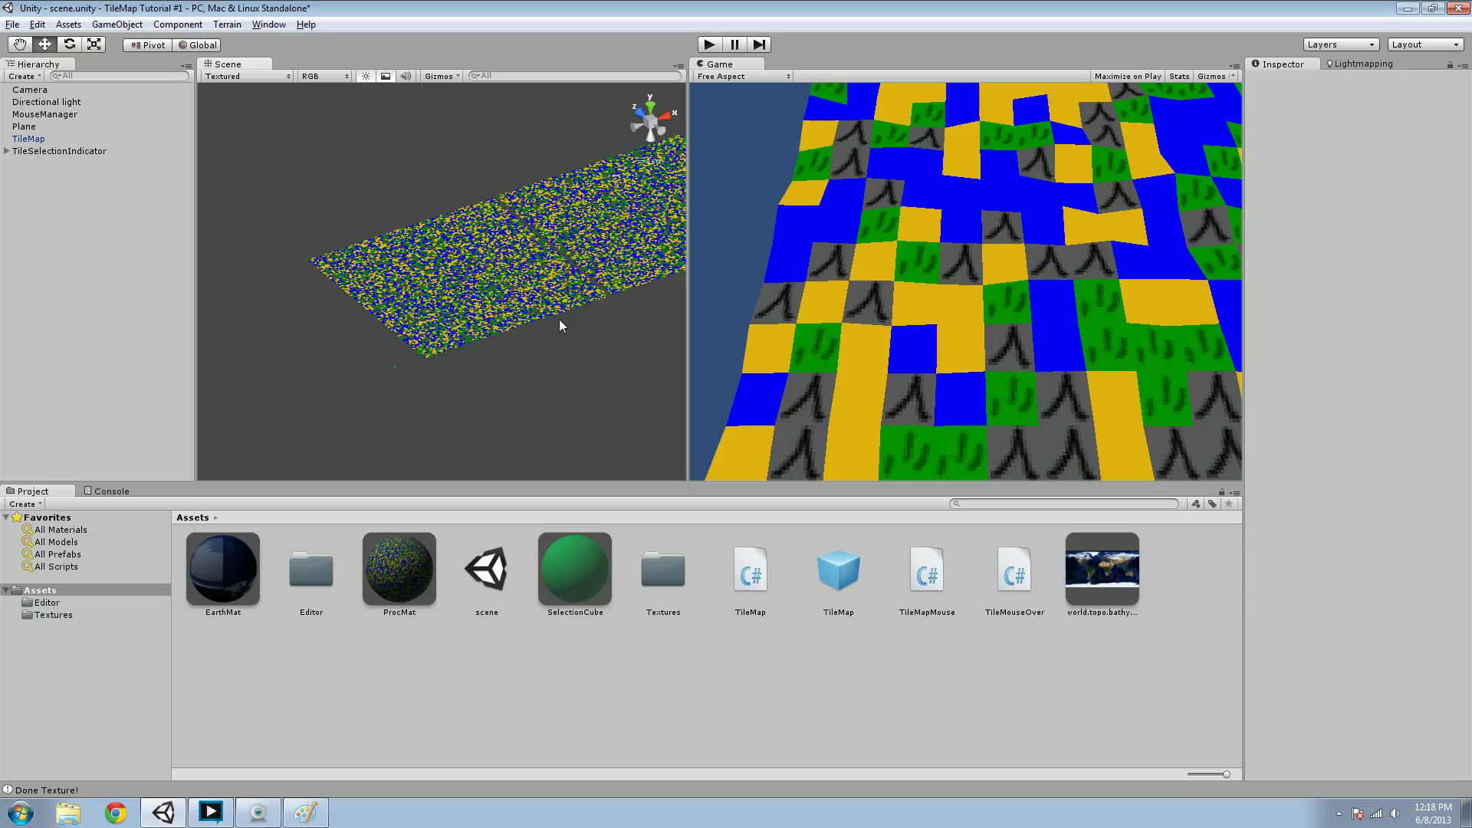
scroll(572, 363, up, 8)
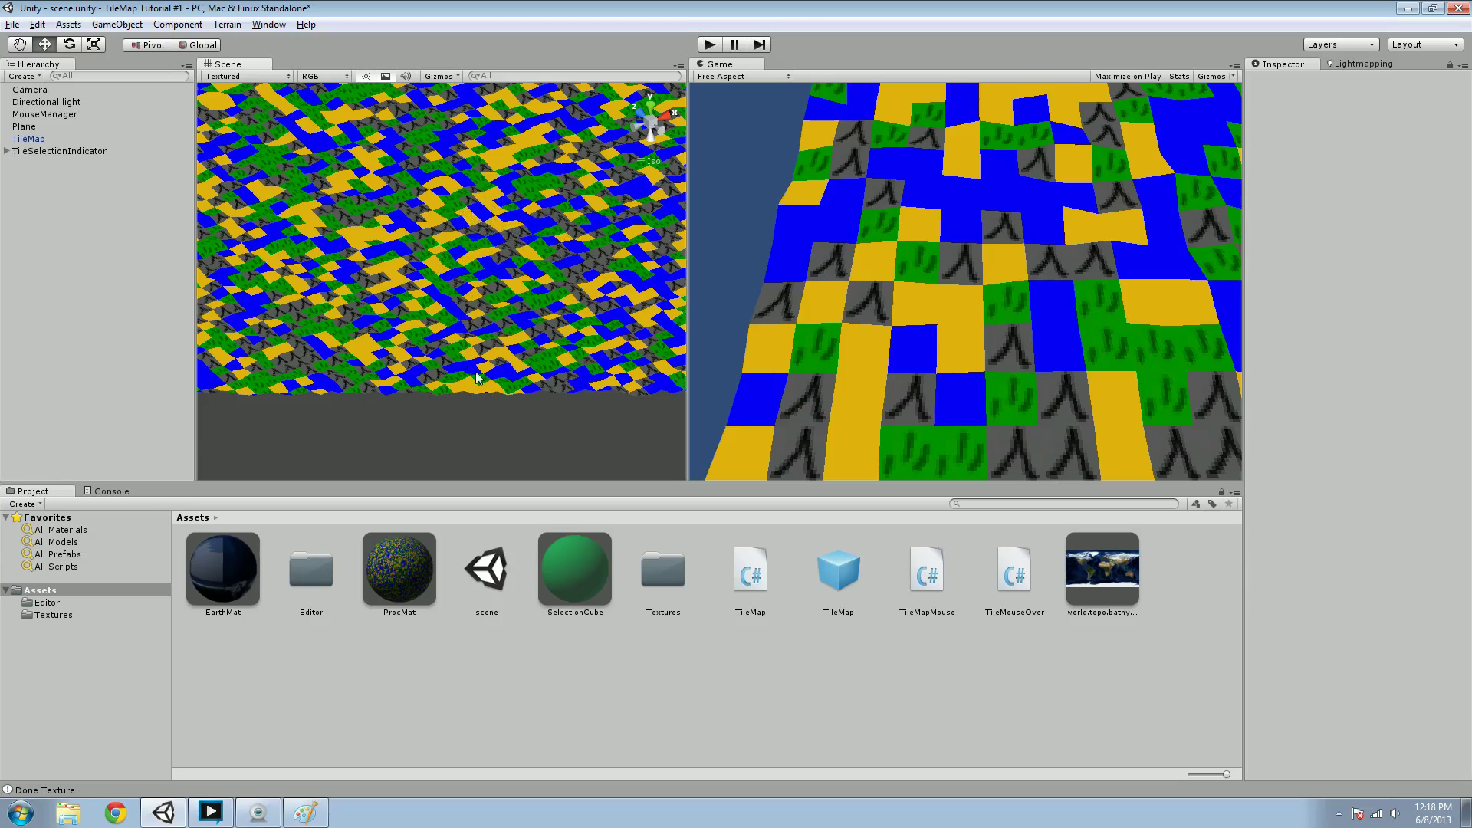
- Zoom out to the whole tile map and switch the Scene view to Top view
scroll(479, 380, down, 5)
scroll(546, 306, down, 4)
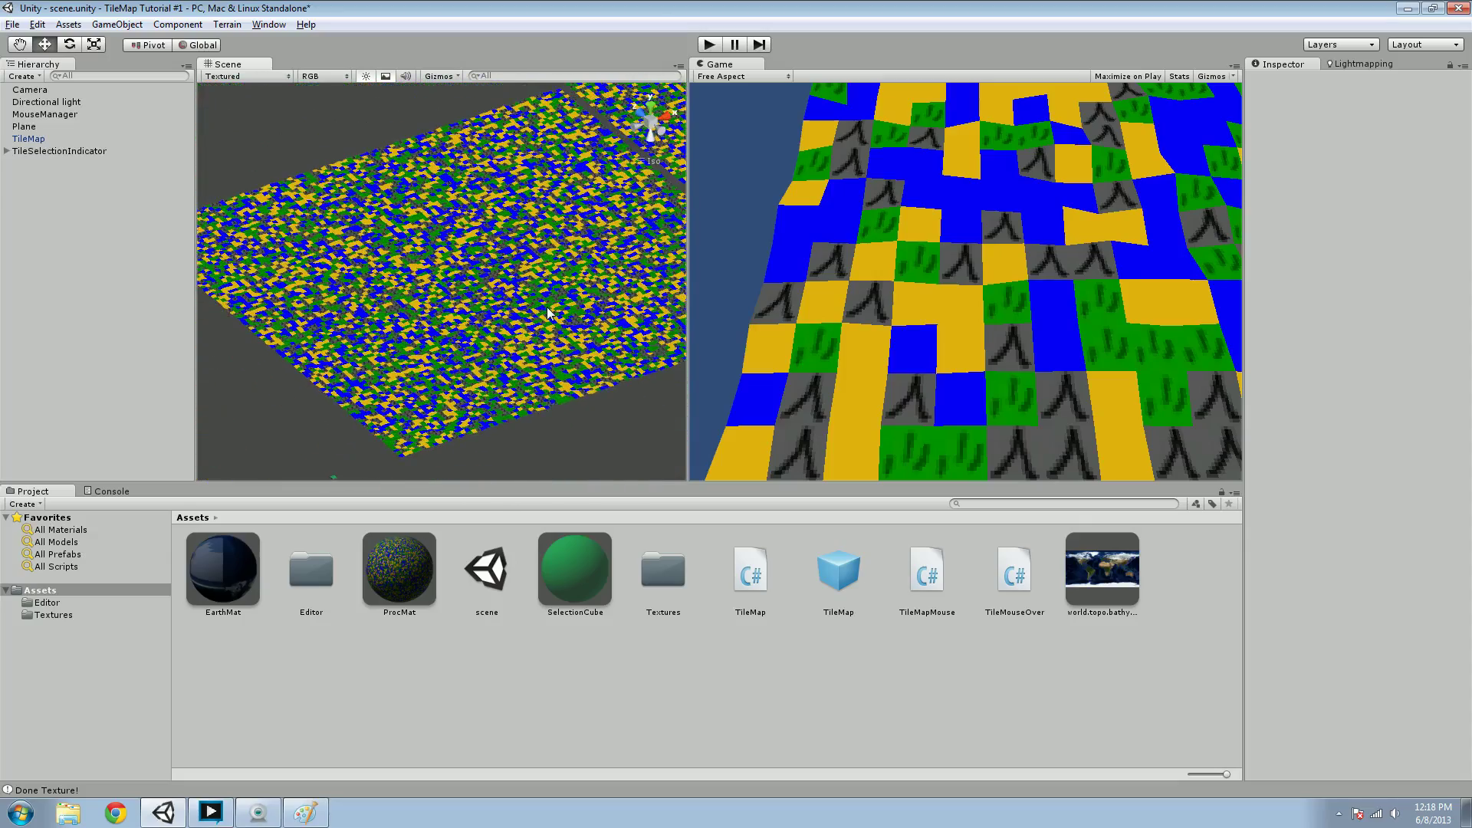
scroll(543, 261, down, 3)
scroll(532, 207, down, 2)
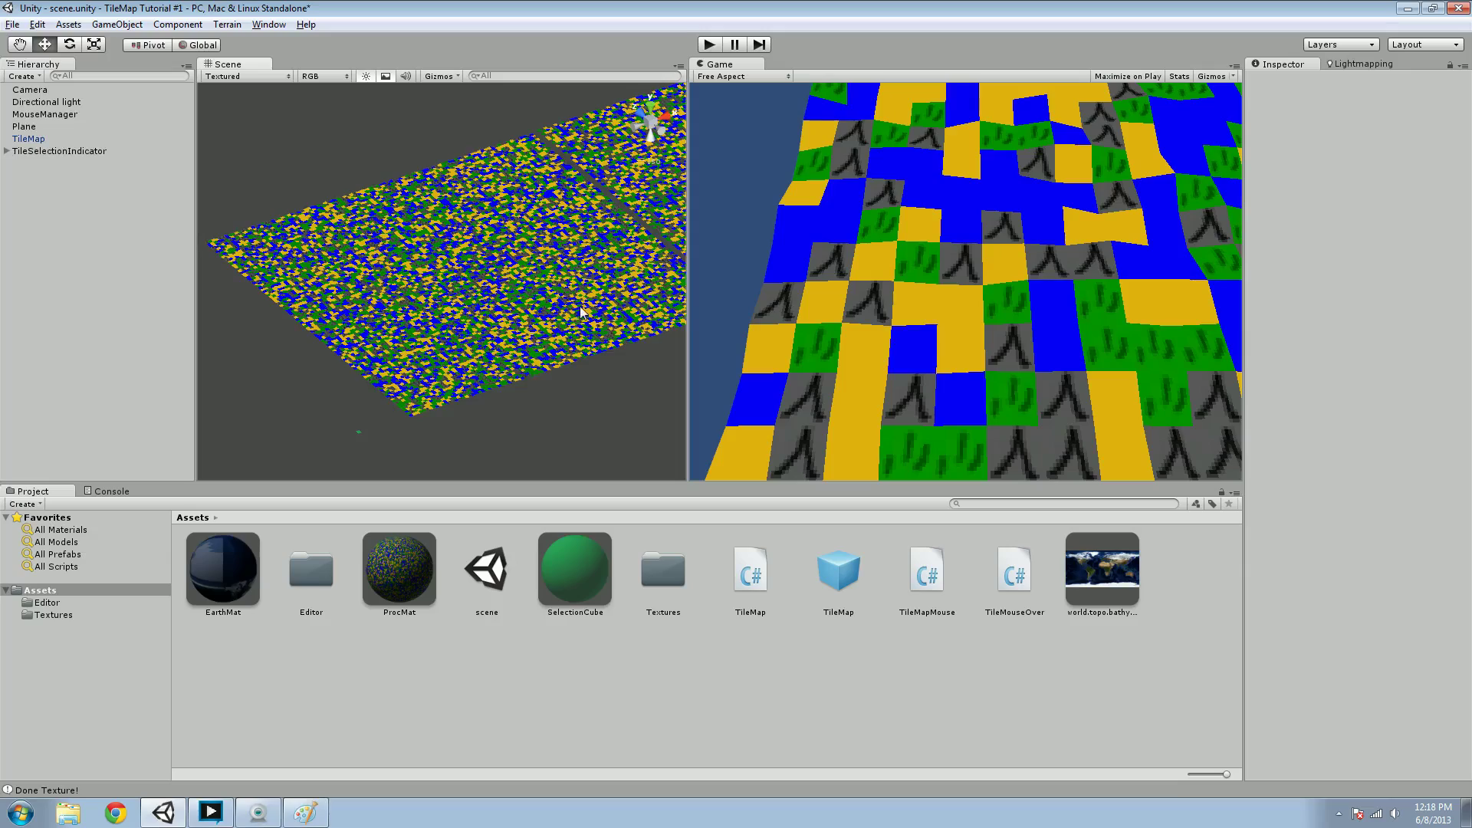
scroll(571, 322, down, 6)
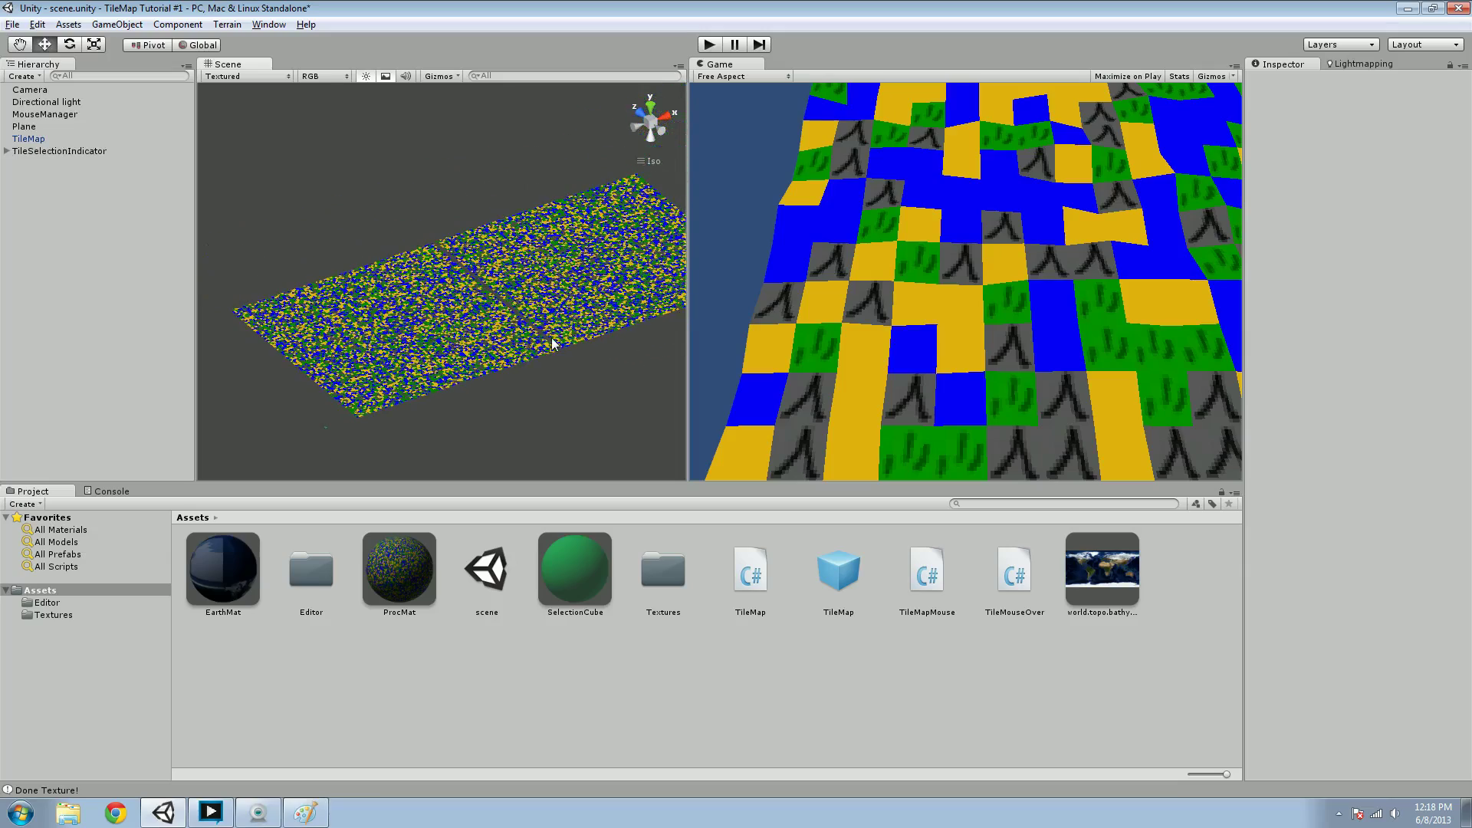
scroll(552, 340, down, 1)
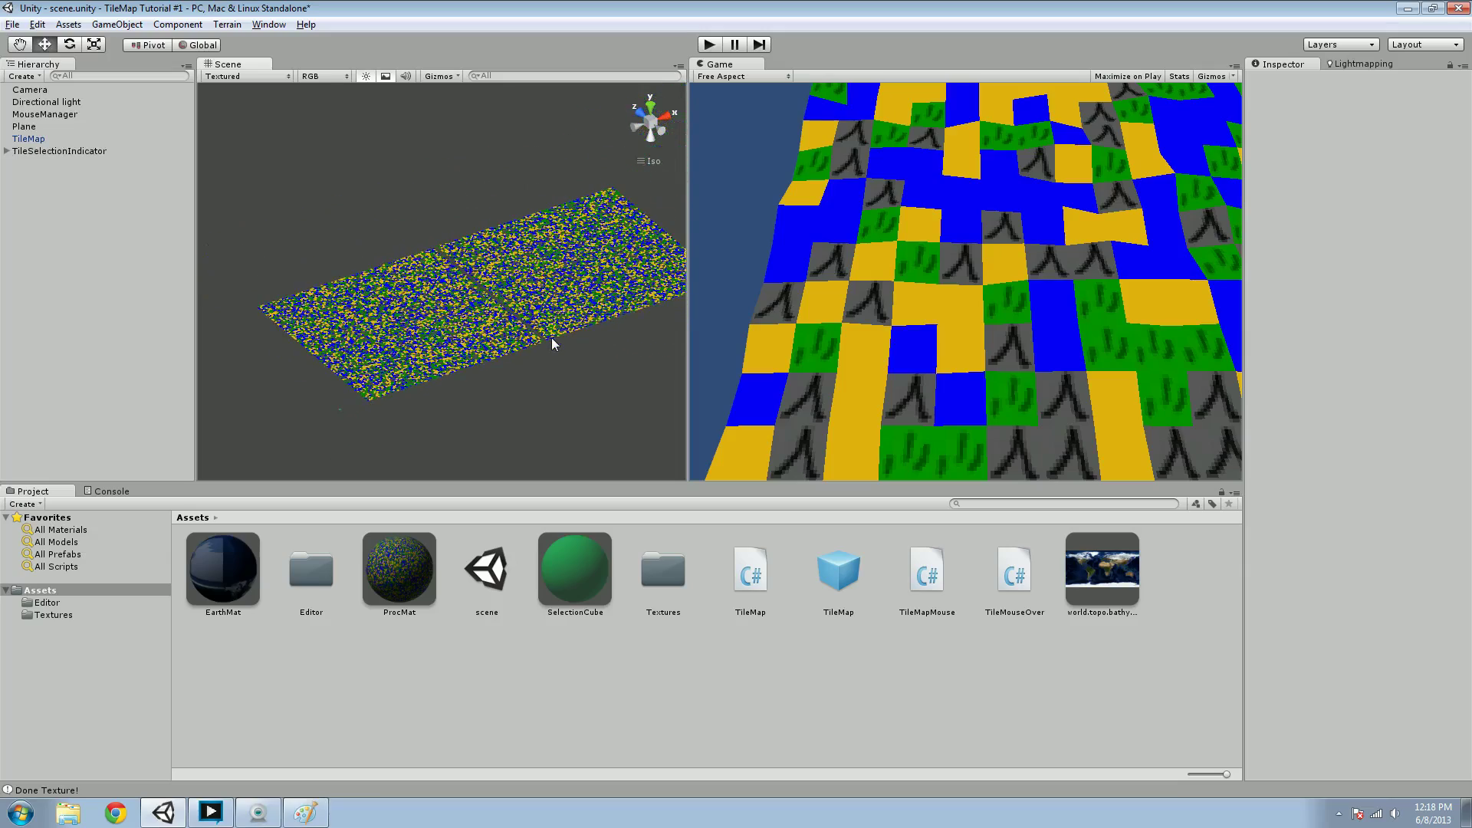
click(662, 110)
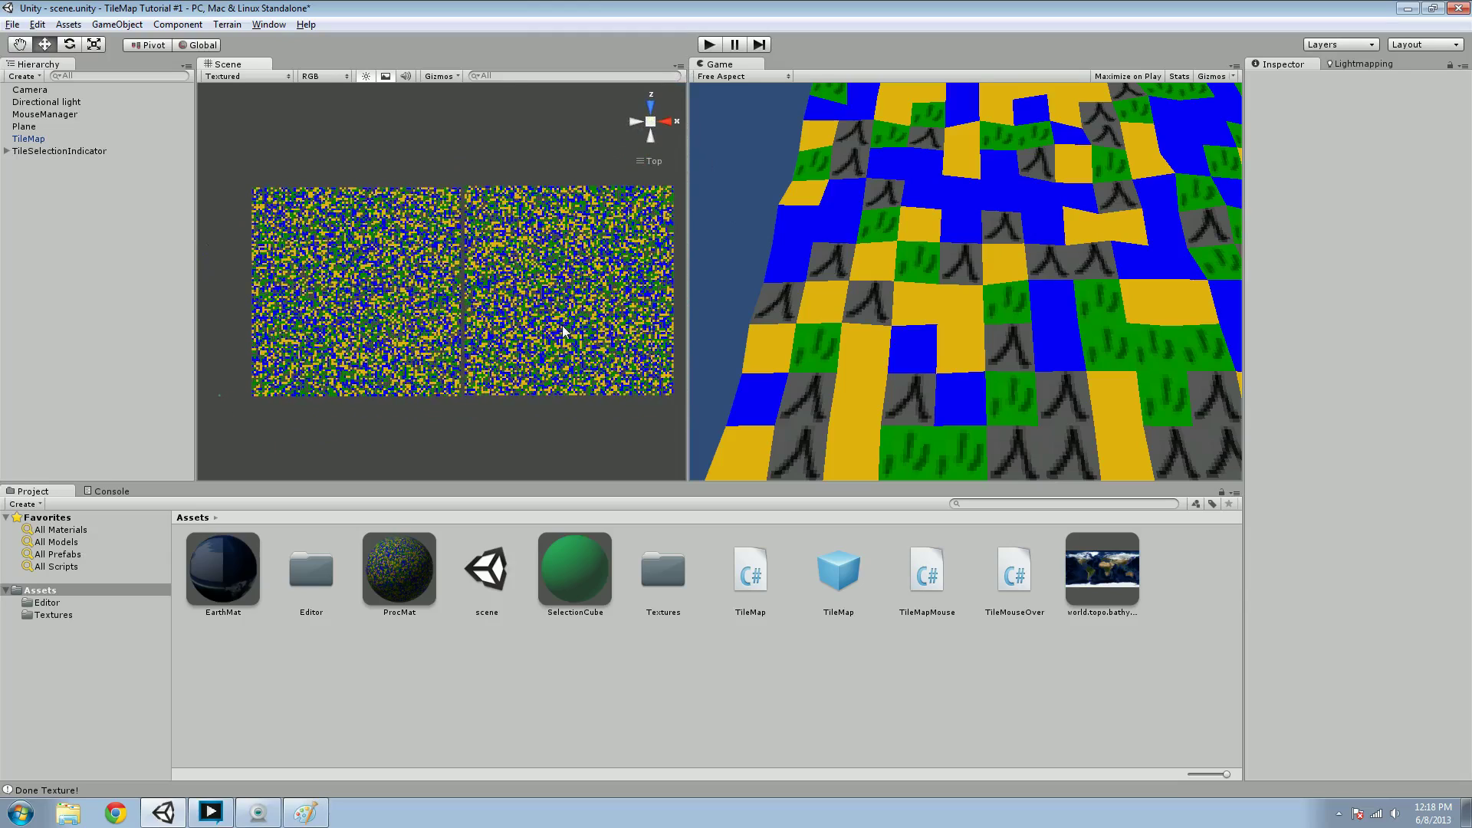